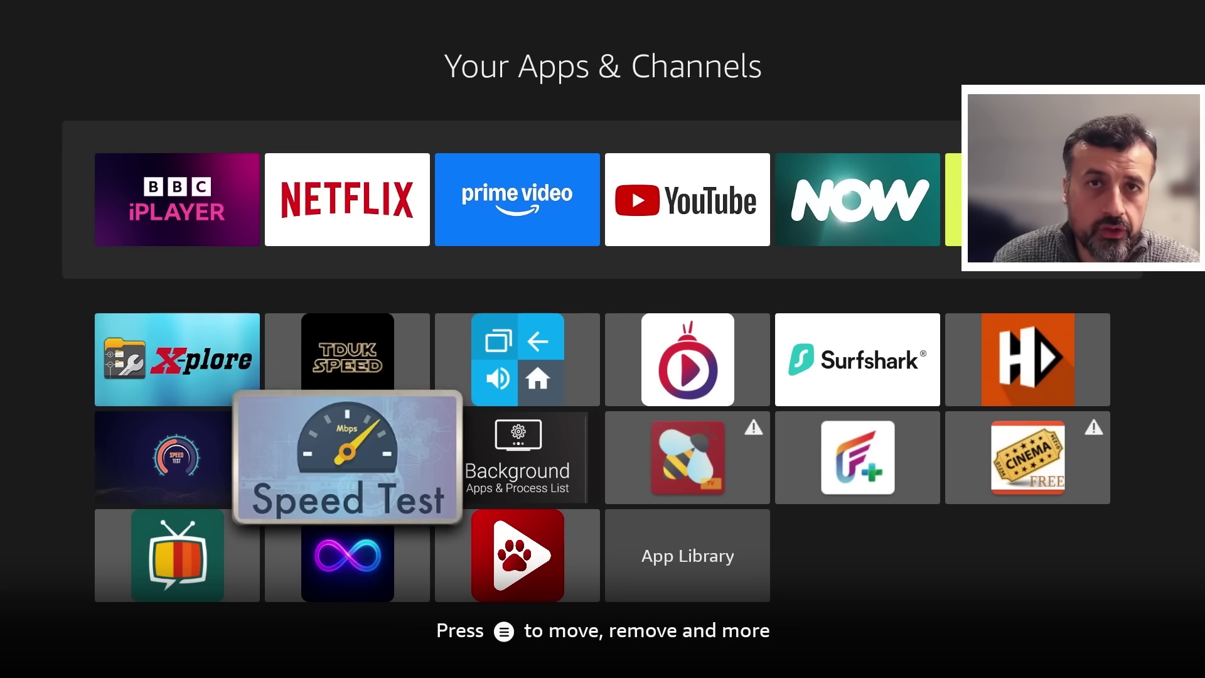
Browse the Fire TV app row across the Background Apps, BeeTV, FilmPlus and CinemaHD tiles.
left_click(518, 457)
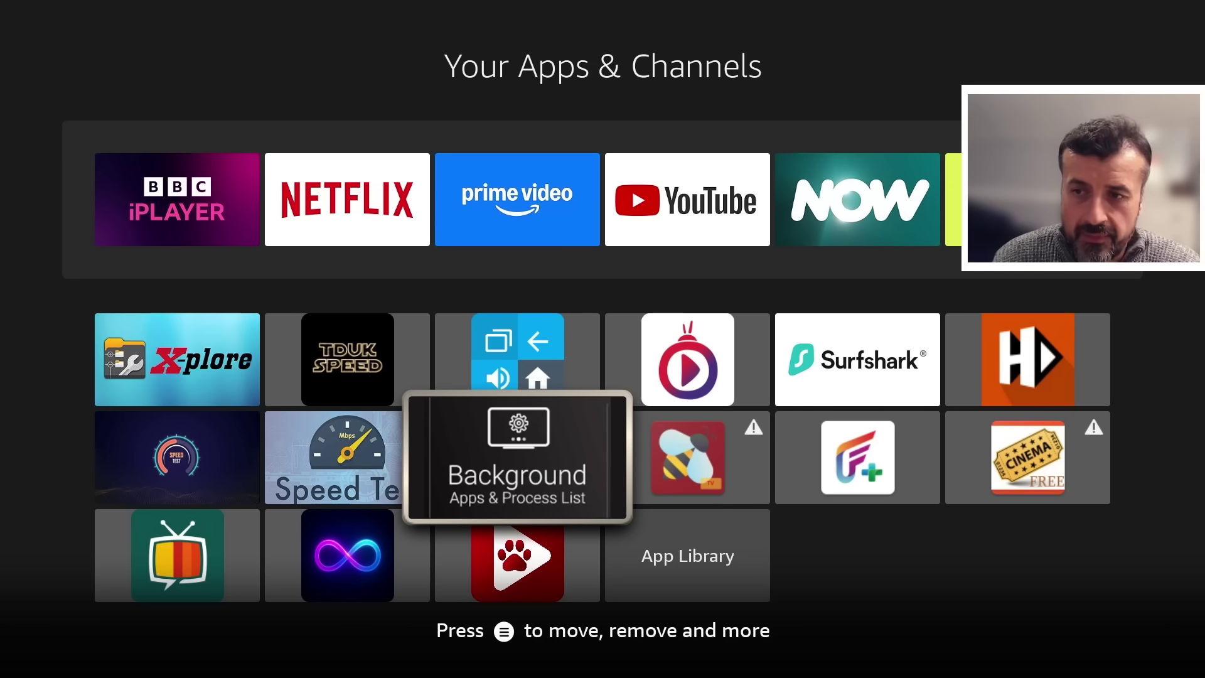
left_click(688, 456)
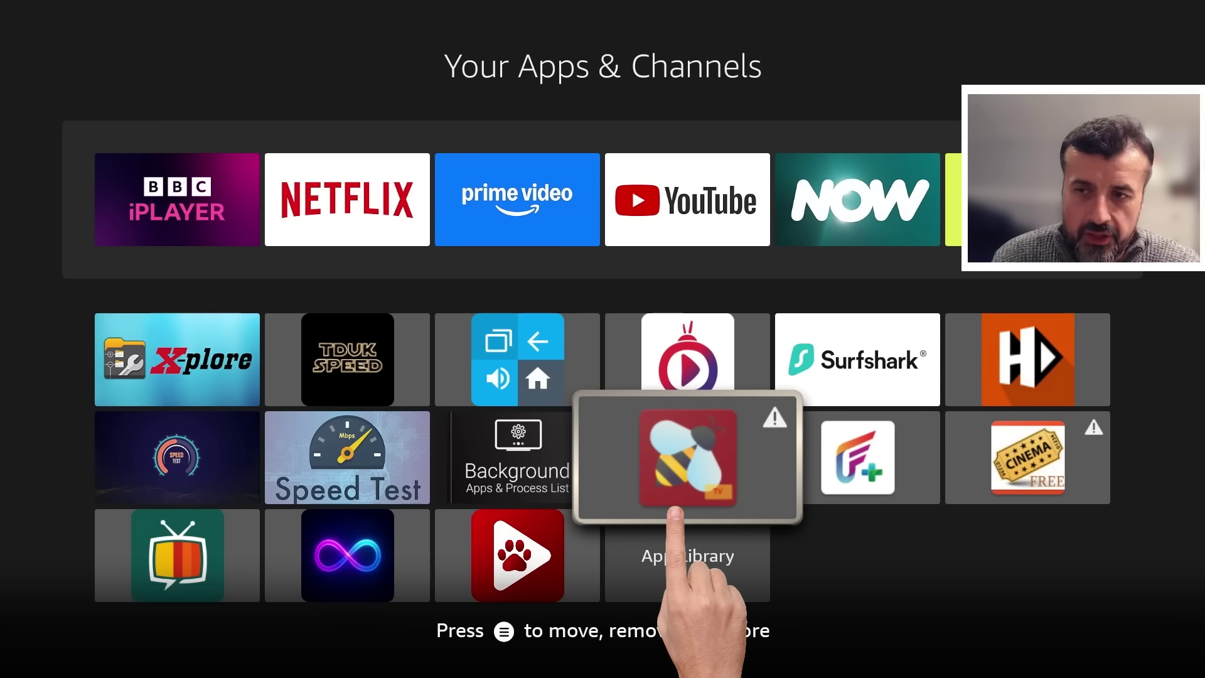
left_click(858, 457)
left_click(1028, 456)
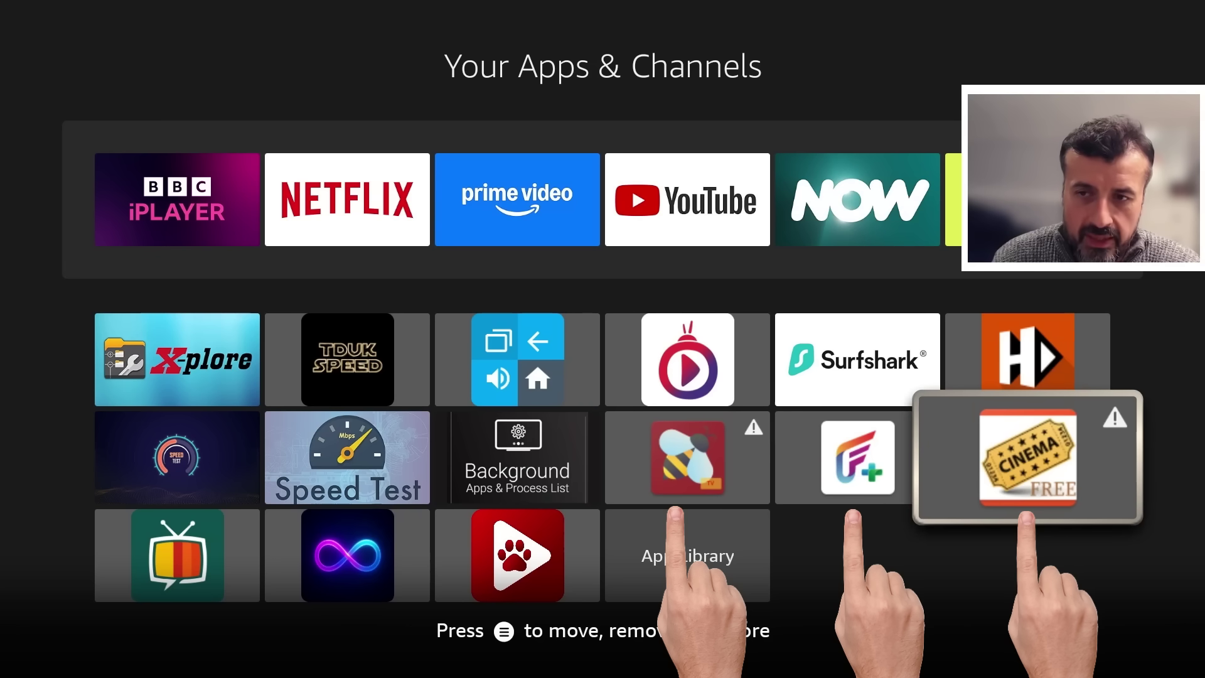
left_click(858, 456)
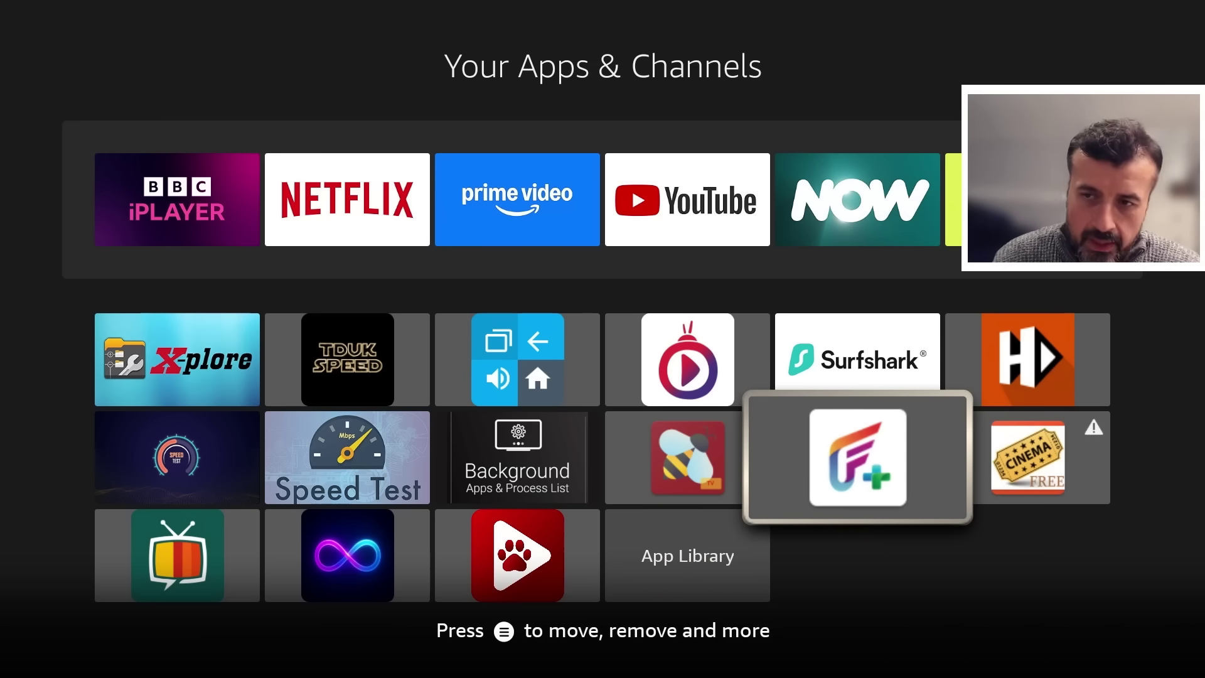
left_click(687, 457)
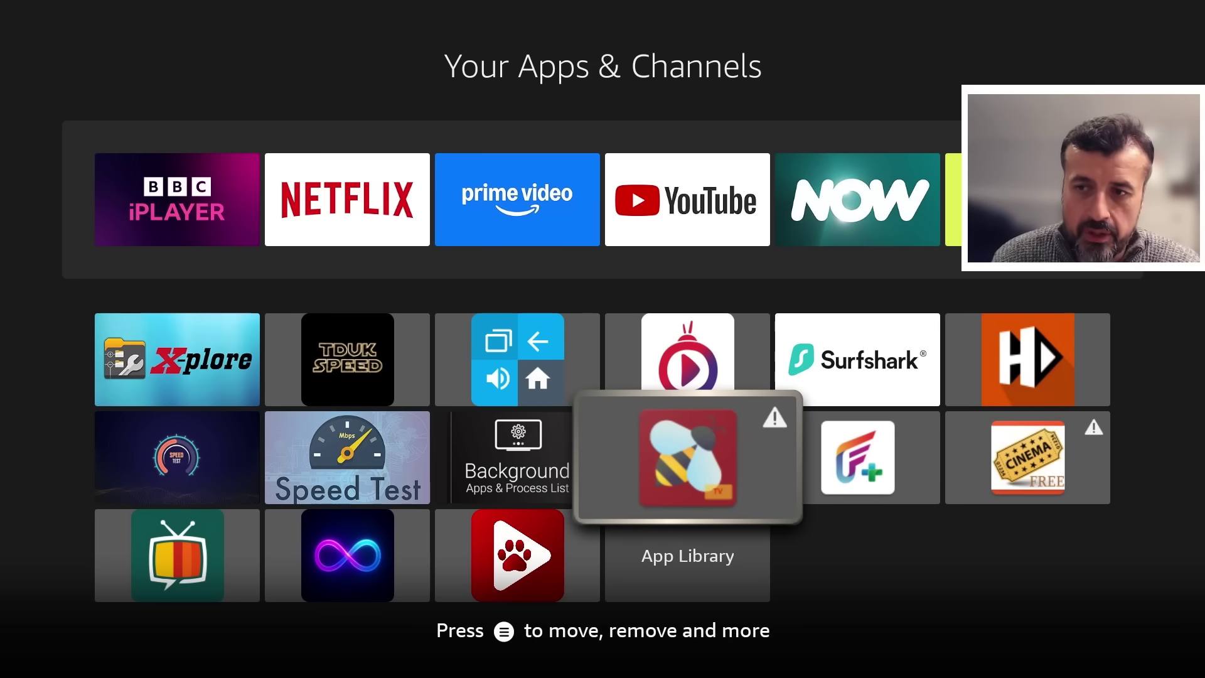
left_click(517, 457)
left_click(687, 457)
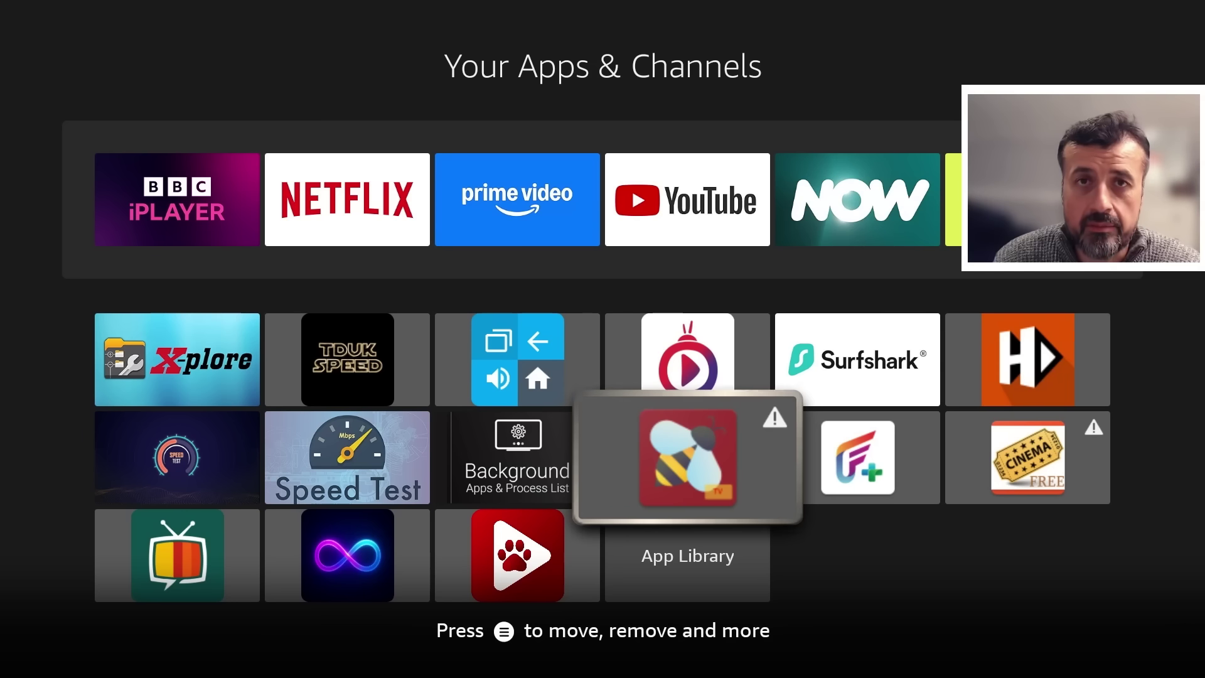
left_click(518, 456)
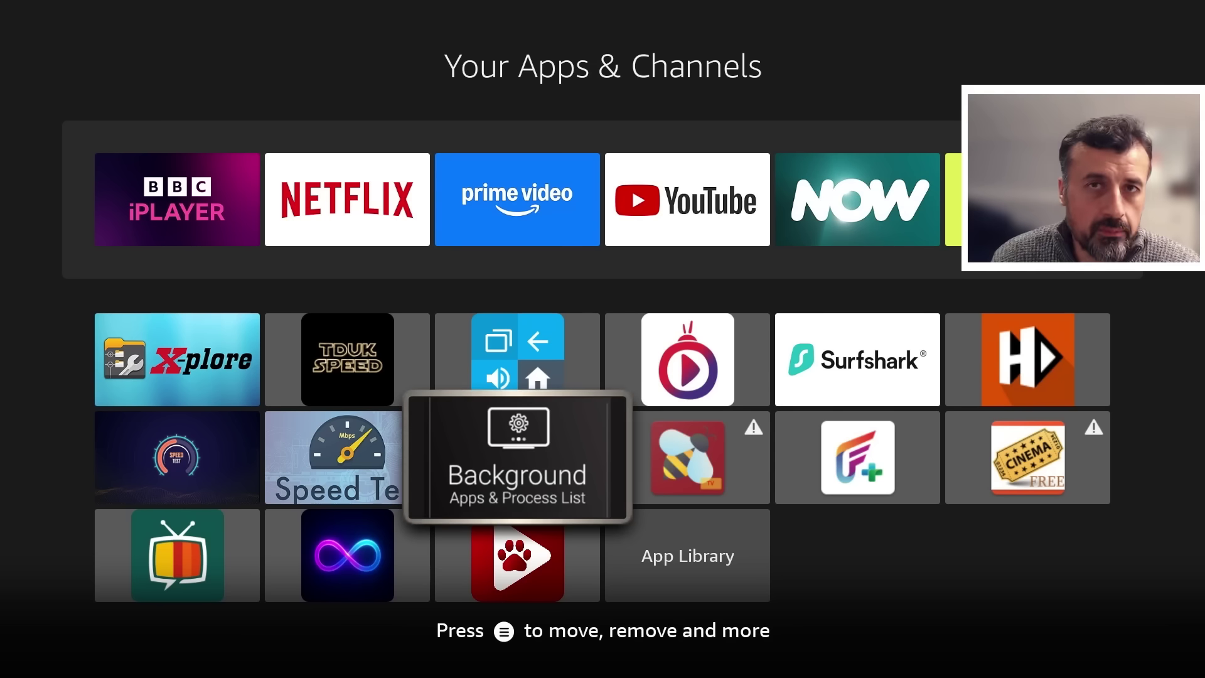
Launch App Cloner from its infinity tile in the apps grid.
key("Left")
key("Down")
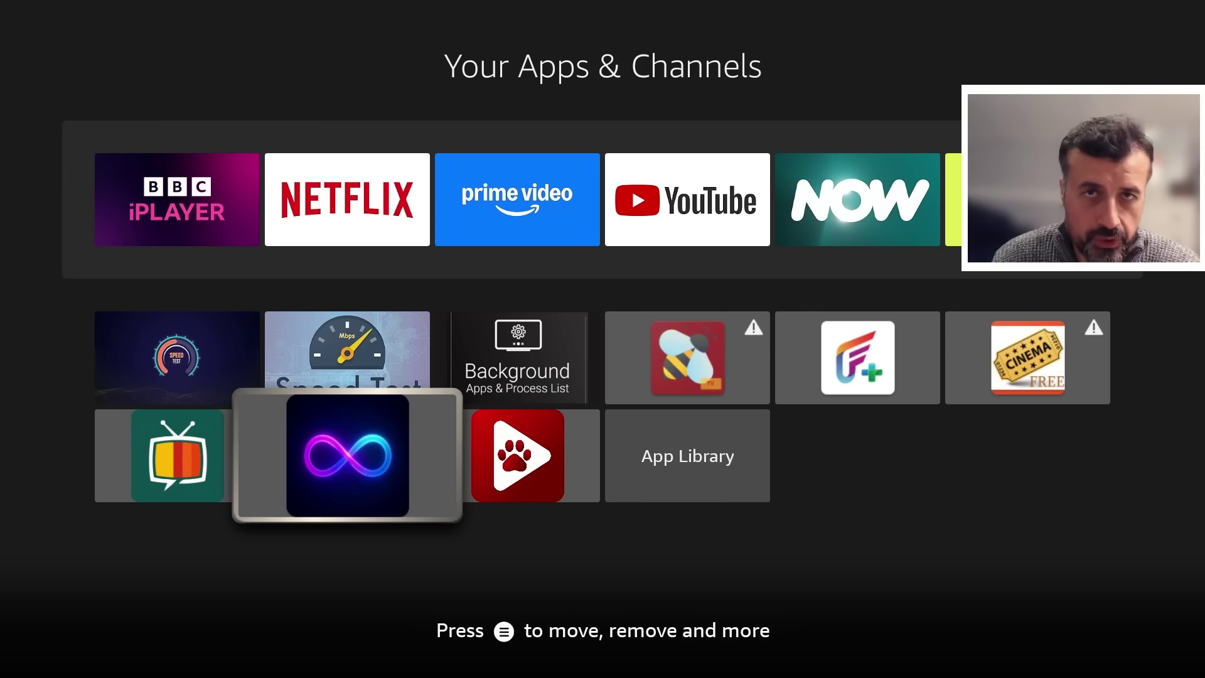
key("Up")
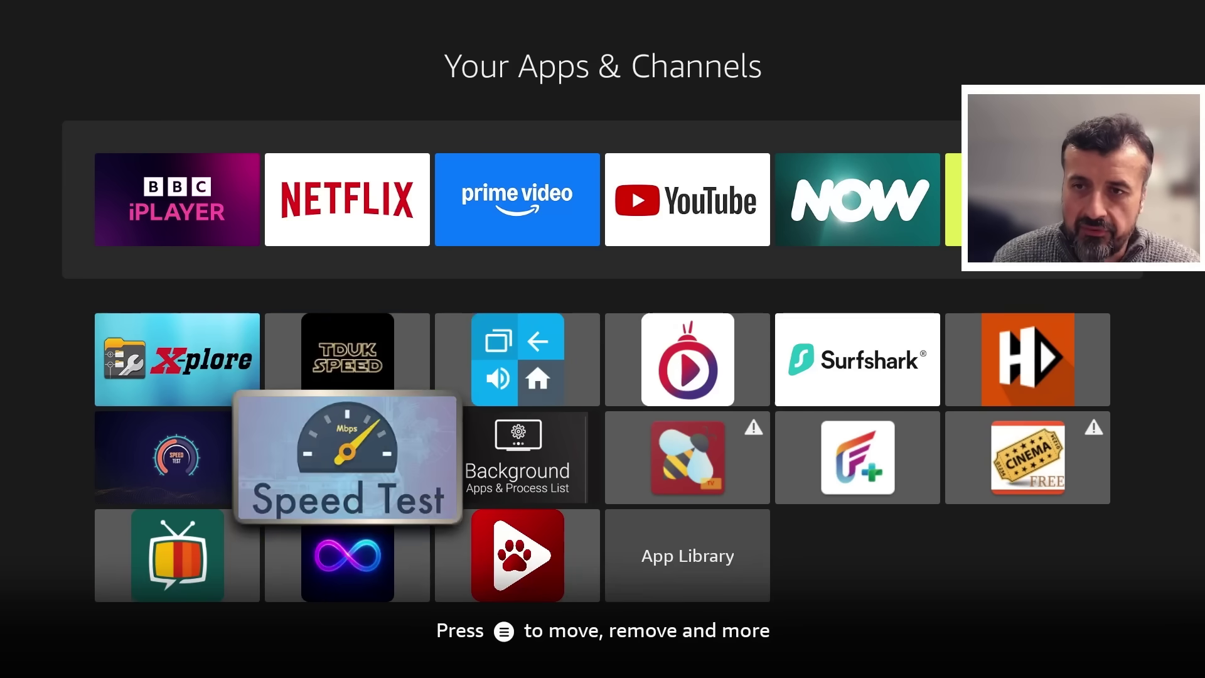
key("Up")
key("Down")
key("Down")
key("Return")
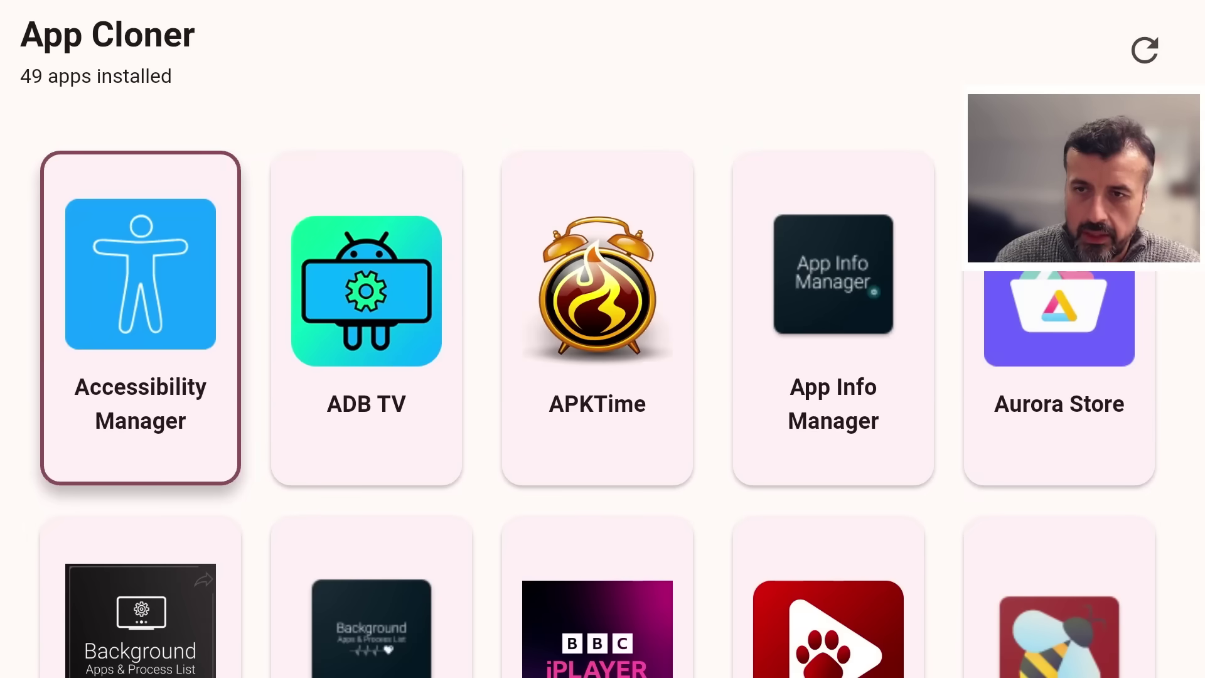
Open BeeTV's action sheet in App Cloner and browse its re-sign and clone actions.
key("Down")
key("Down")
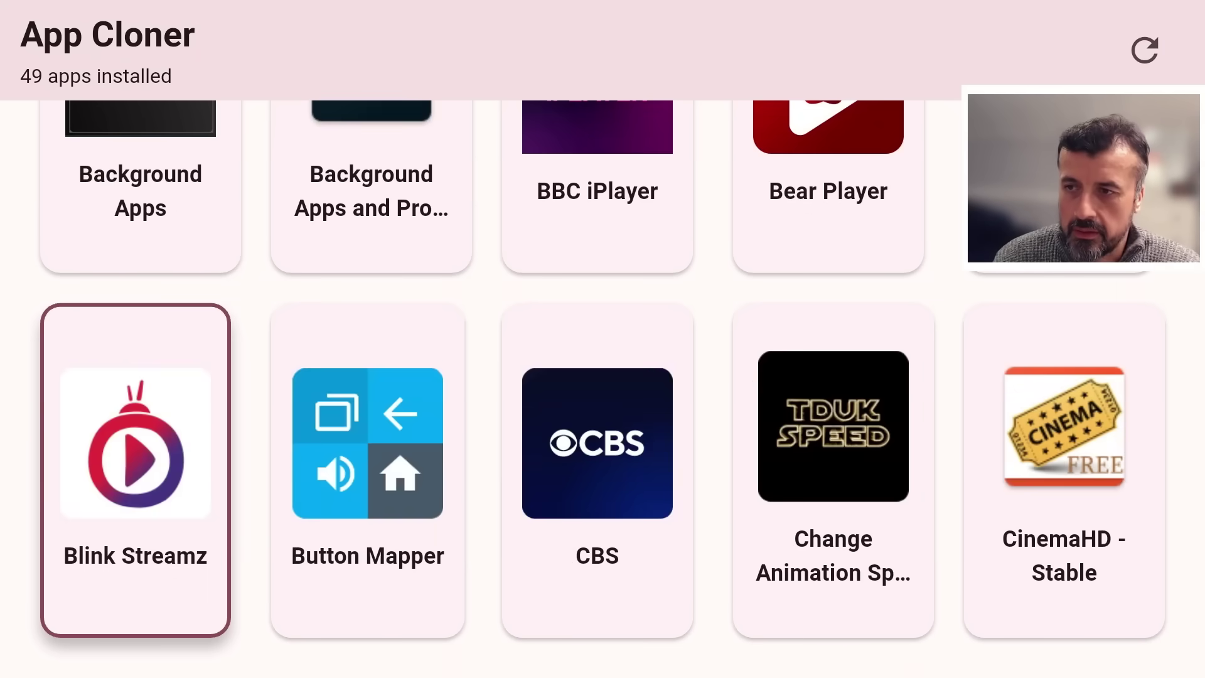
key("Up")
key("Right")
key("Right")
key("Right")
key("Right")
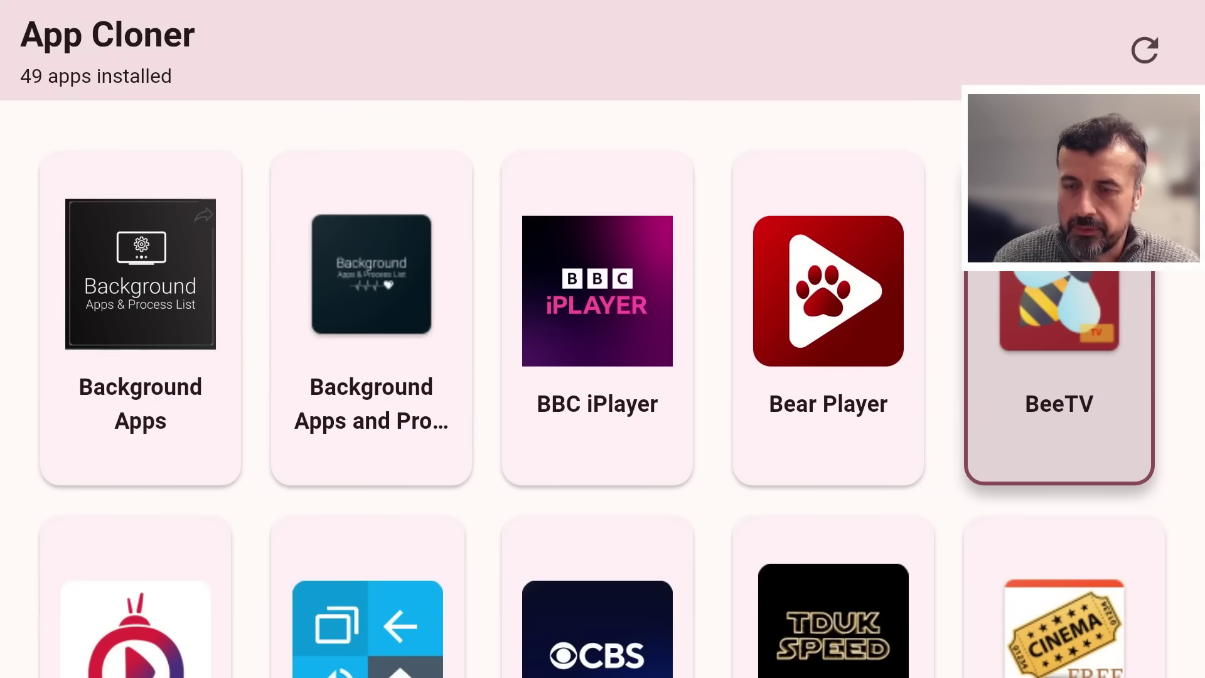
key("Return")
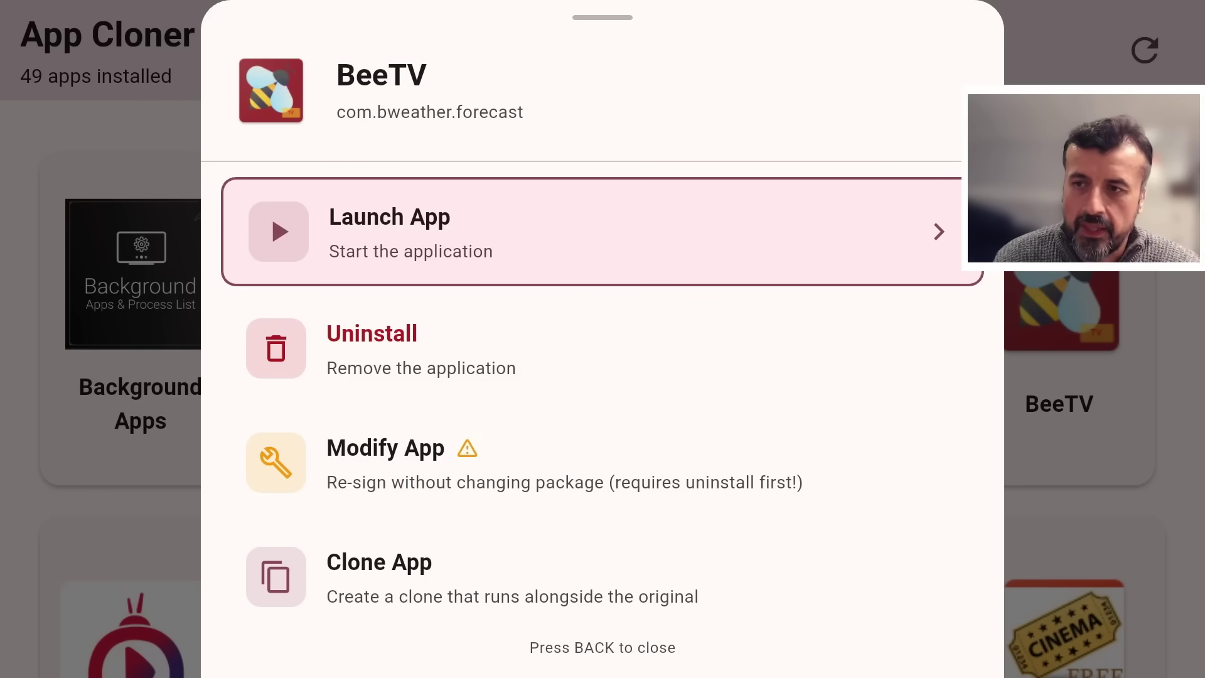
key("Down")
key("Down")
key("Down")
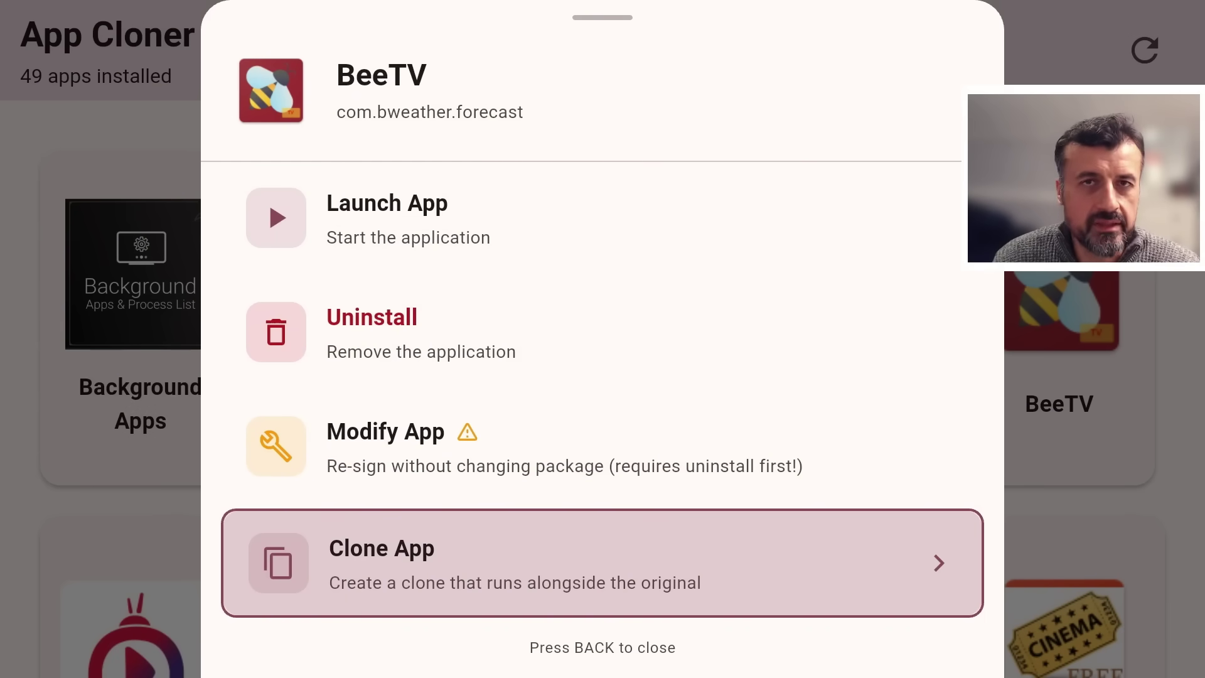
key("Up")
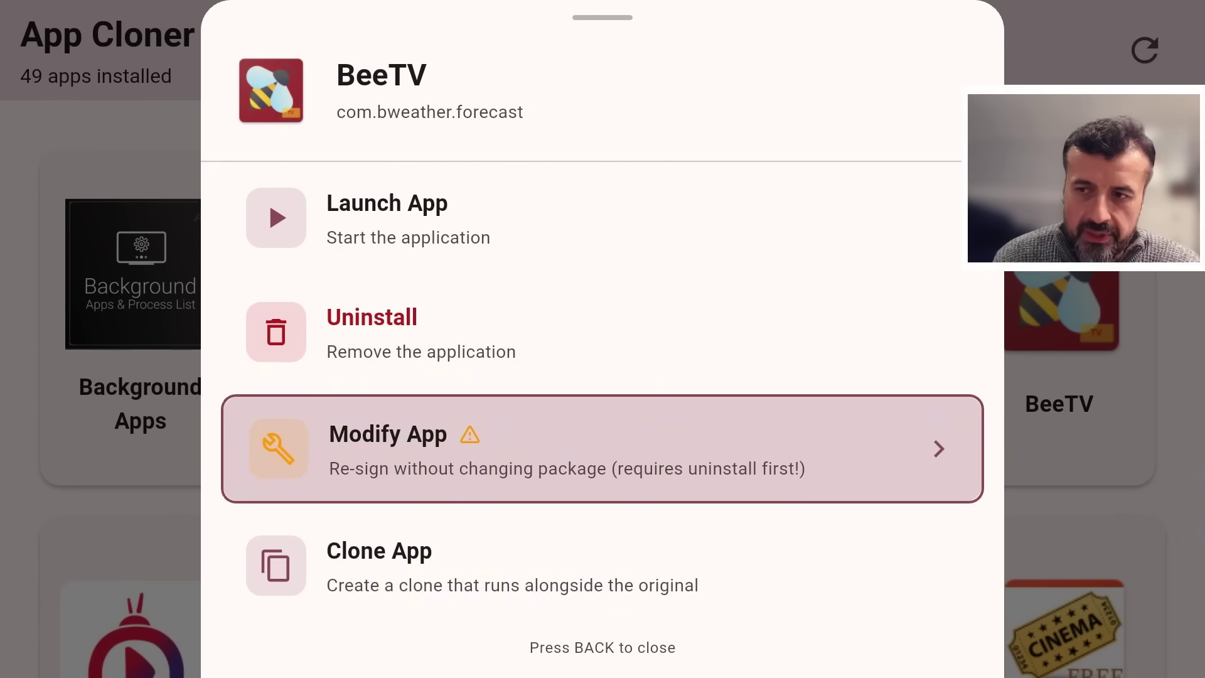
key("Down")
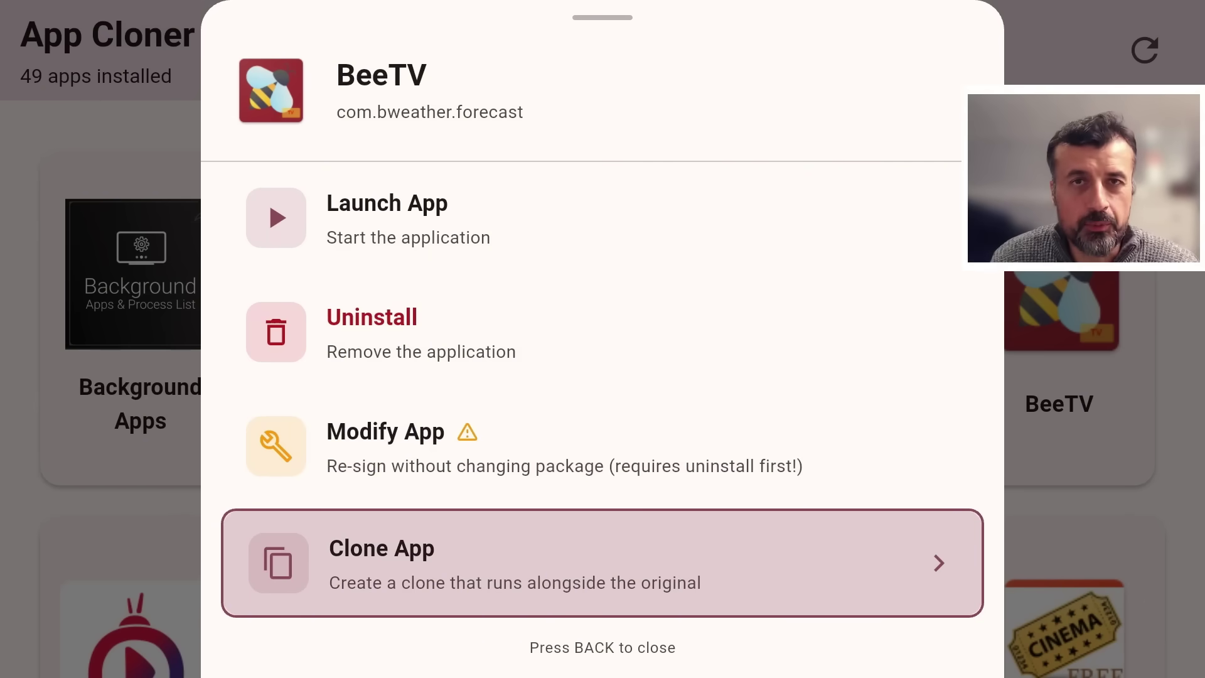
key("Up")
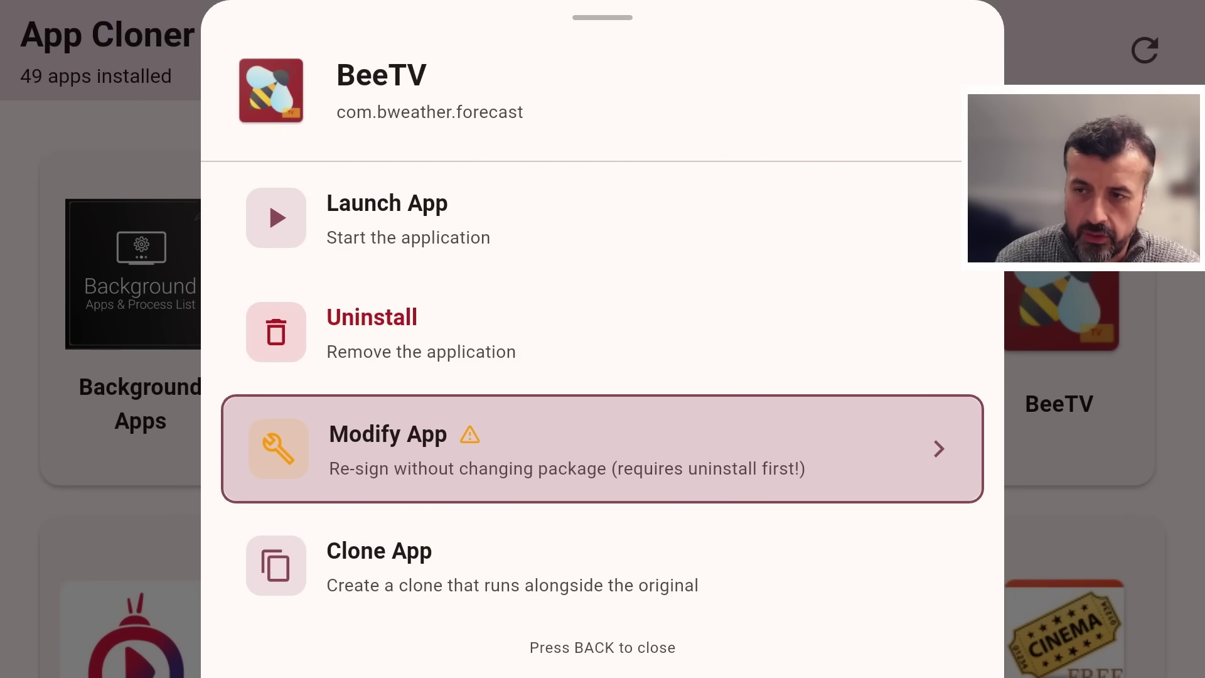
key("Down")
Start Clone App on BeeTV and wait for the 49-app list to reload.
key("Return")
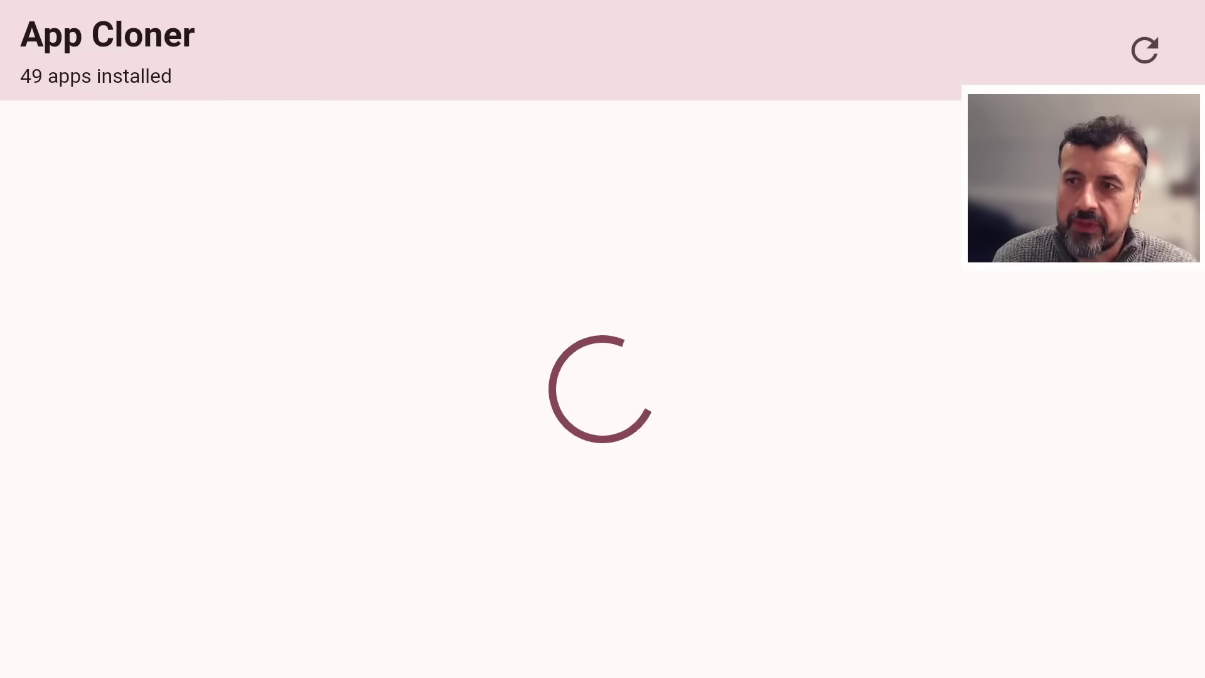
Re-sign BeeTV via Modify App without changing package, confirming the warning.
key("Down")
key("Down")
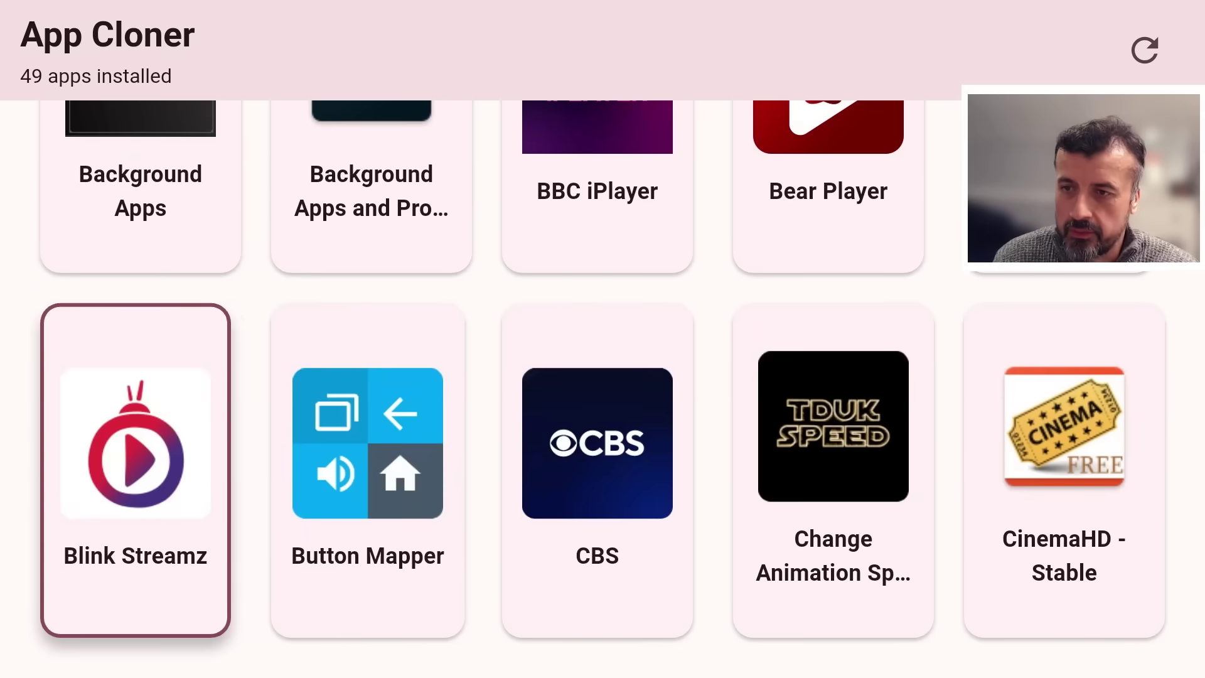
key("Up")
key("Right")
key("Right")
key("Right")
key("Right")
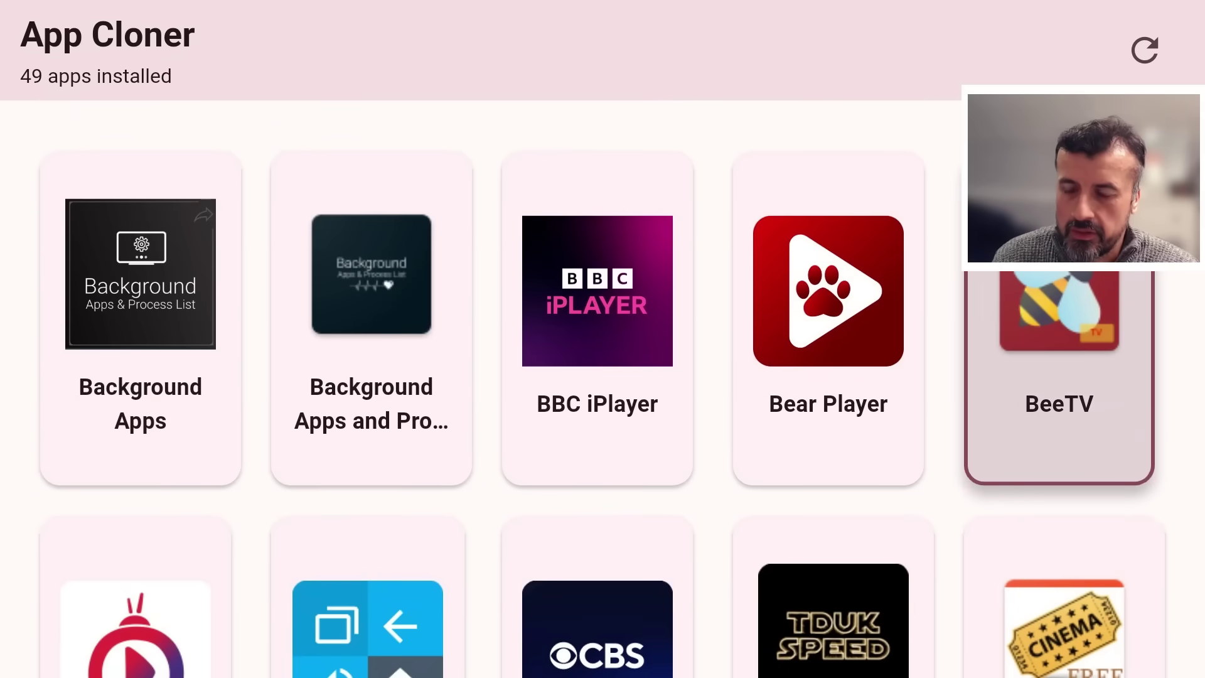
key("Return")
key("Down")
key("Down")
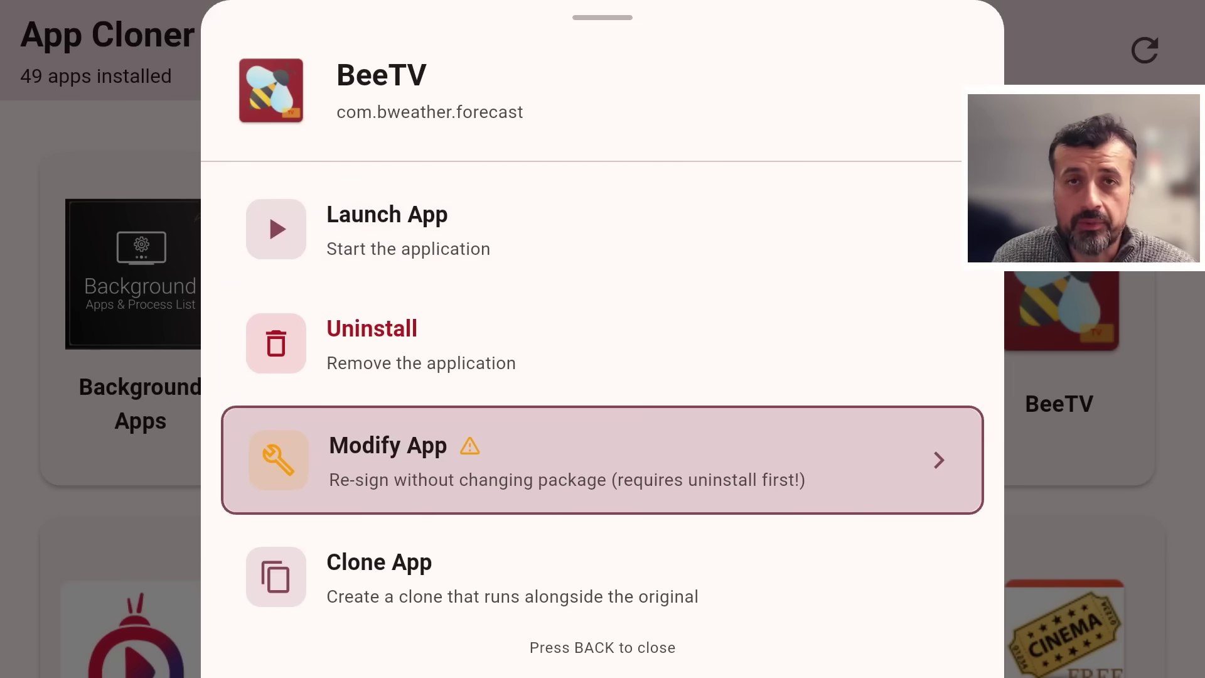
key("Return")
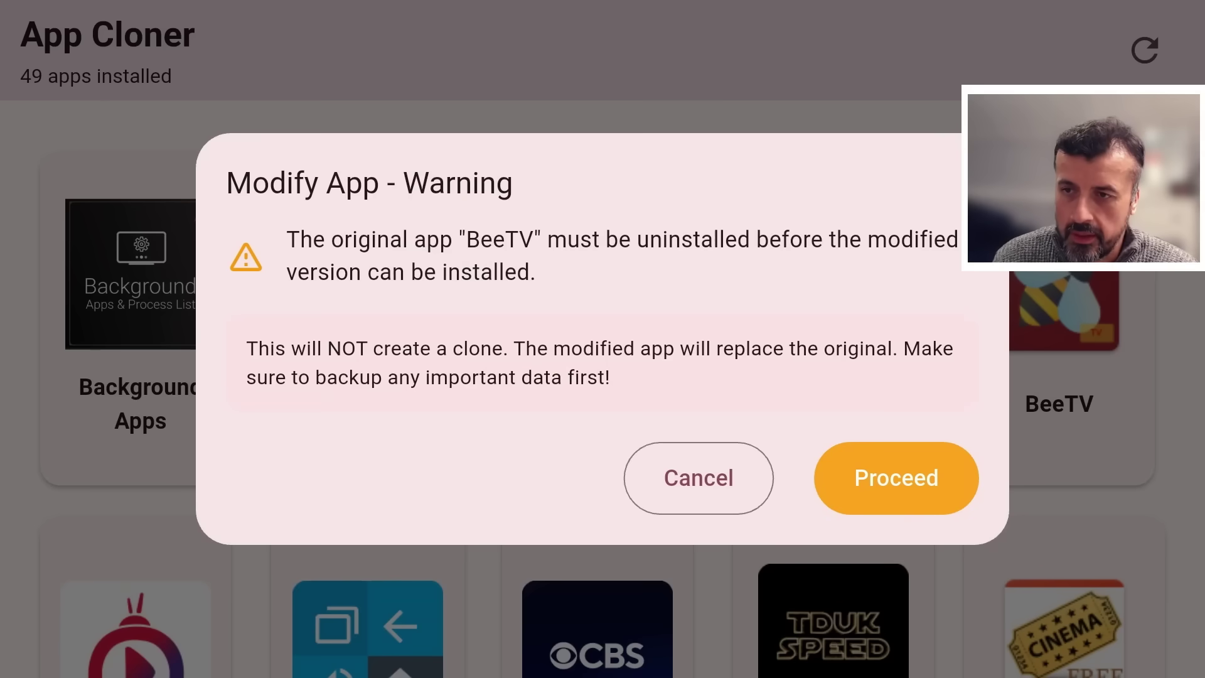
key("Return")
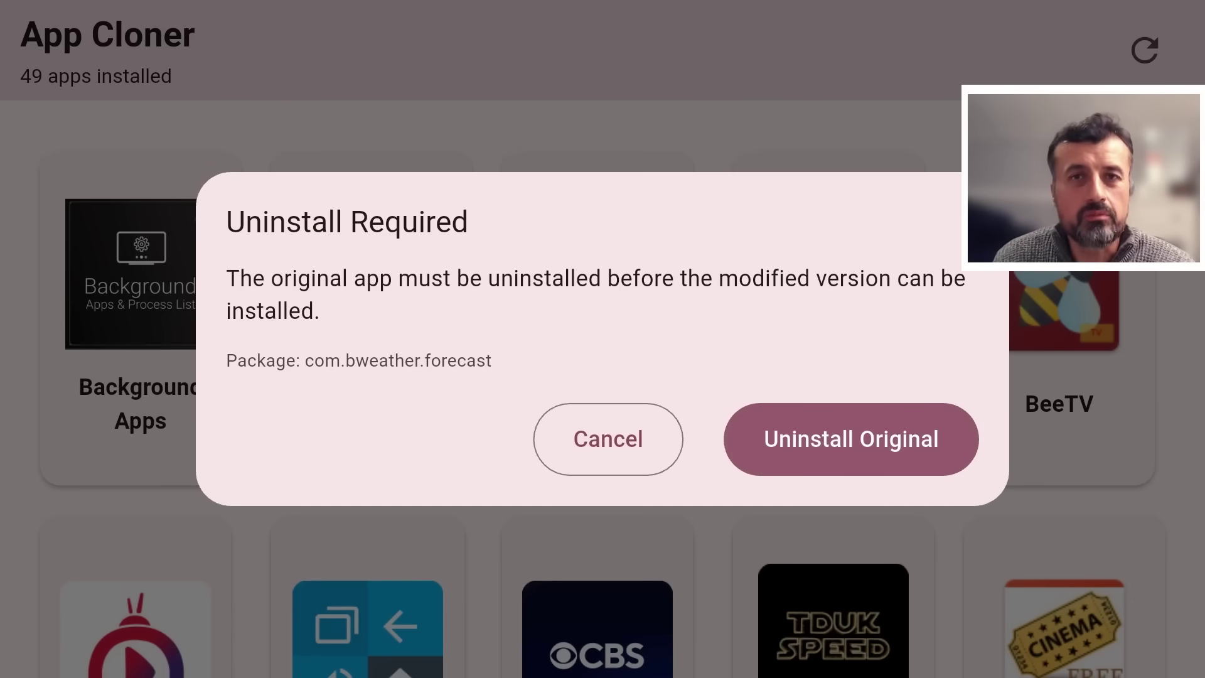
Uninstall the original com.bweather.forecast BeeTV, then install the re-signed build.
key("Return")
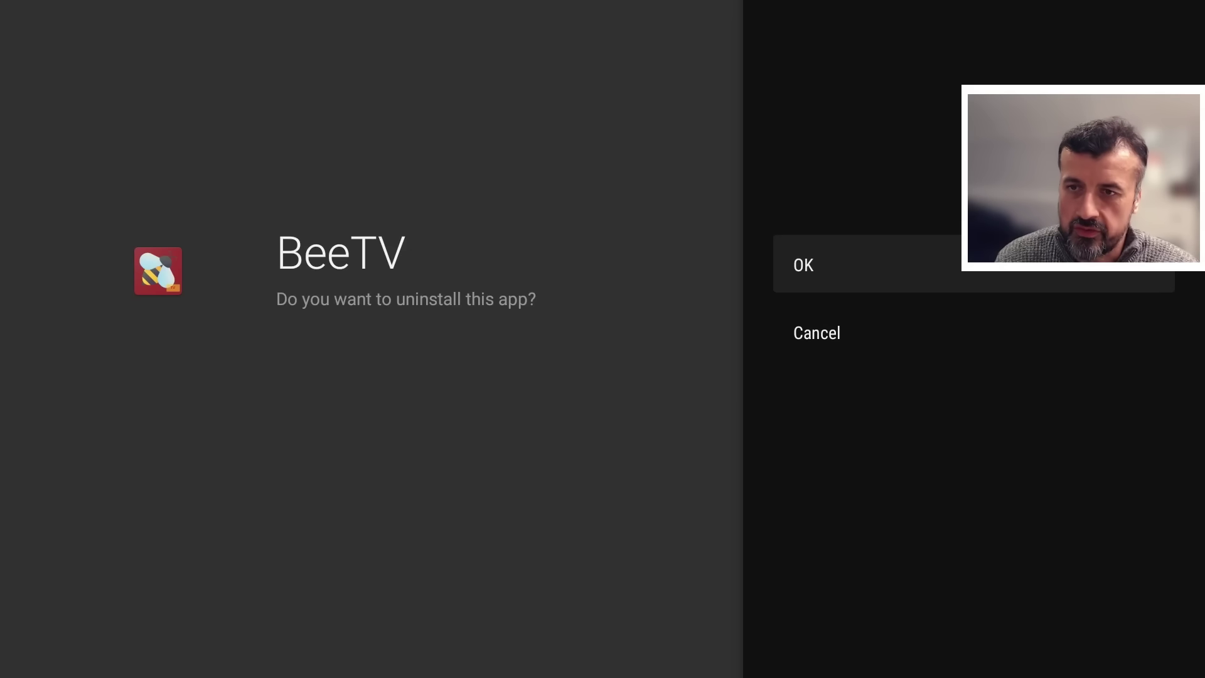
key("Return")
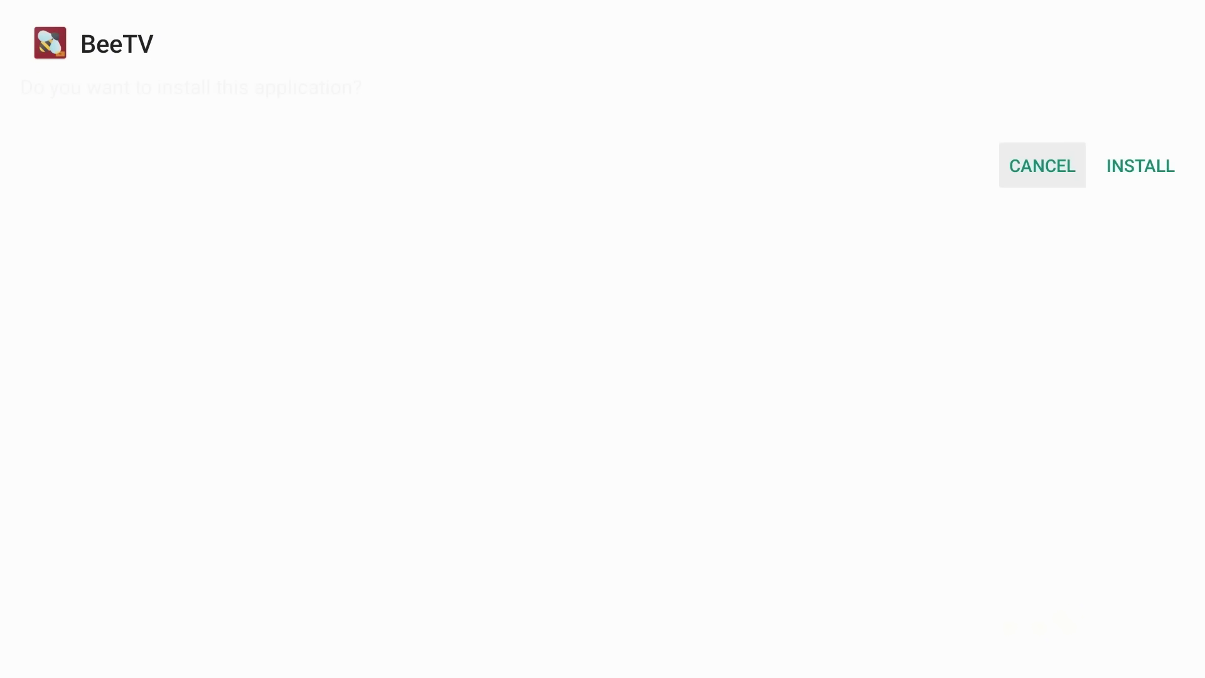
key("Right")
key("Return")
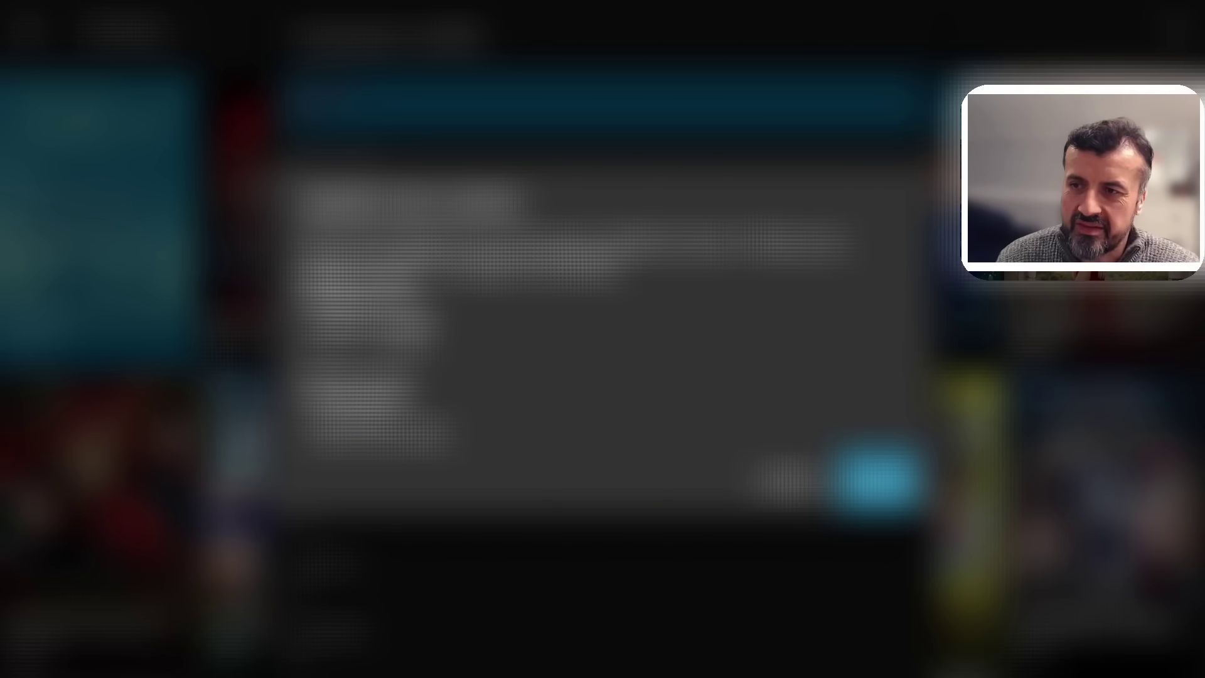
Dismiss BeeTV's startup message, open a title's details page and start playback.
key("Return")
key("Escape")
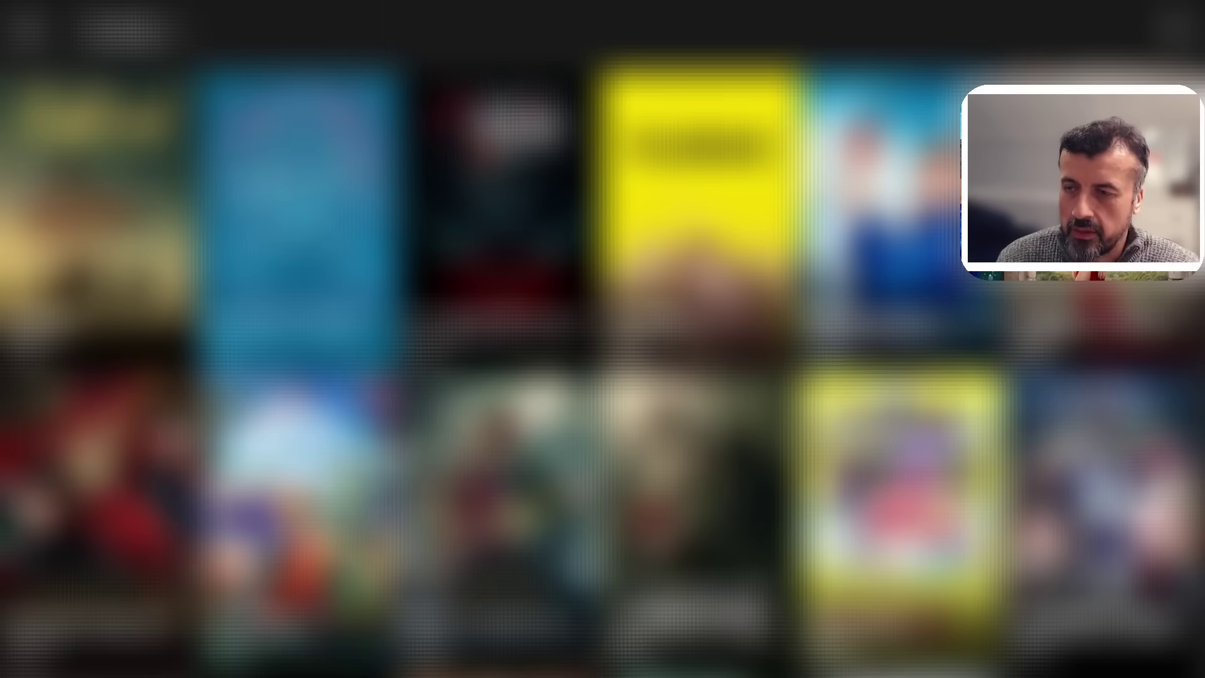
key("Return")
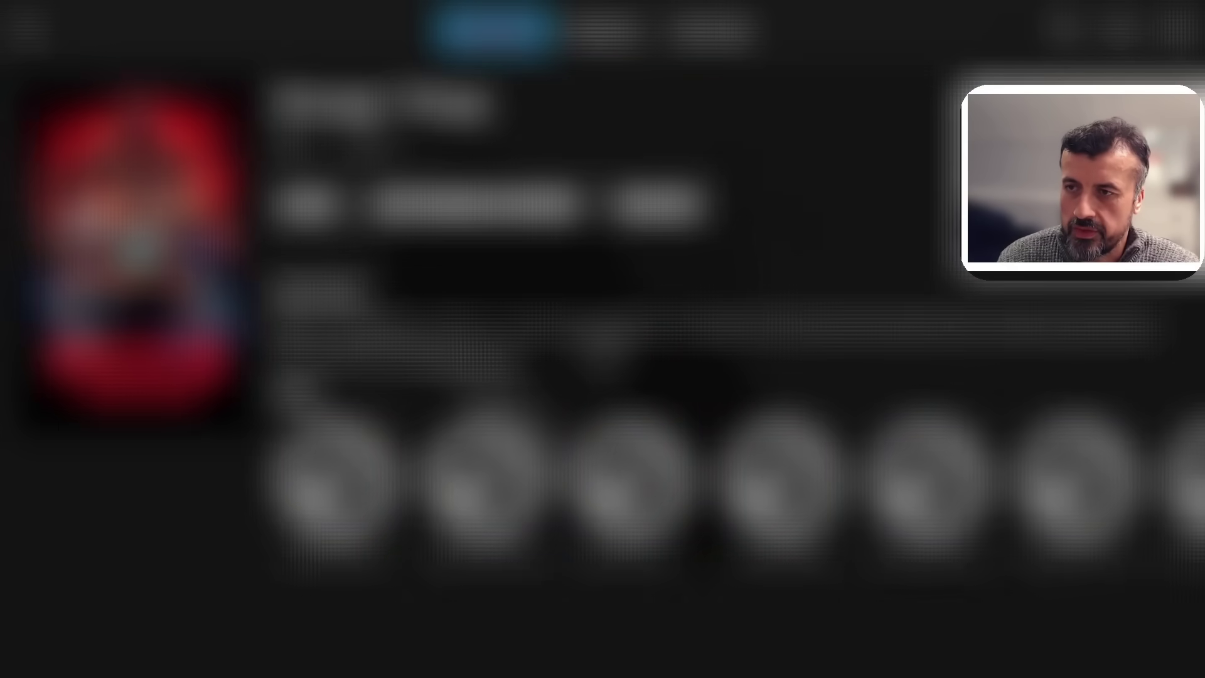
key("Return")
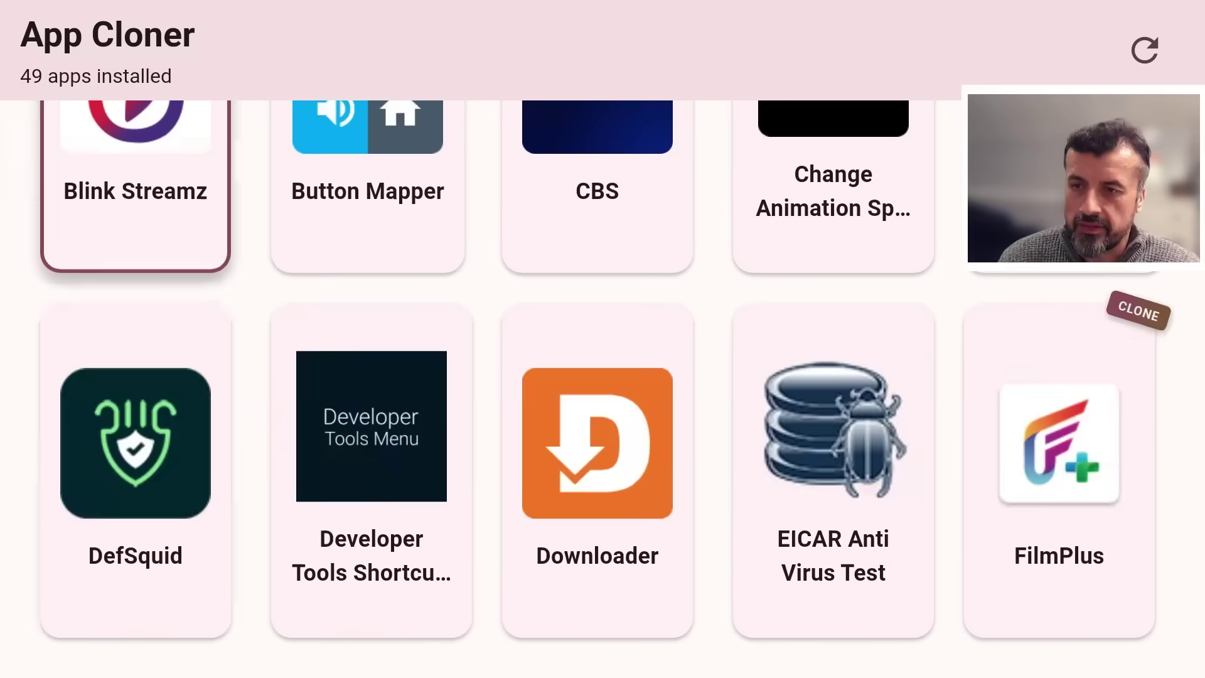
Open FilmPlus's action list in App Cloner and head for the re-sign option.
key("Down")
key("Down")
key("Up")
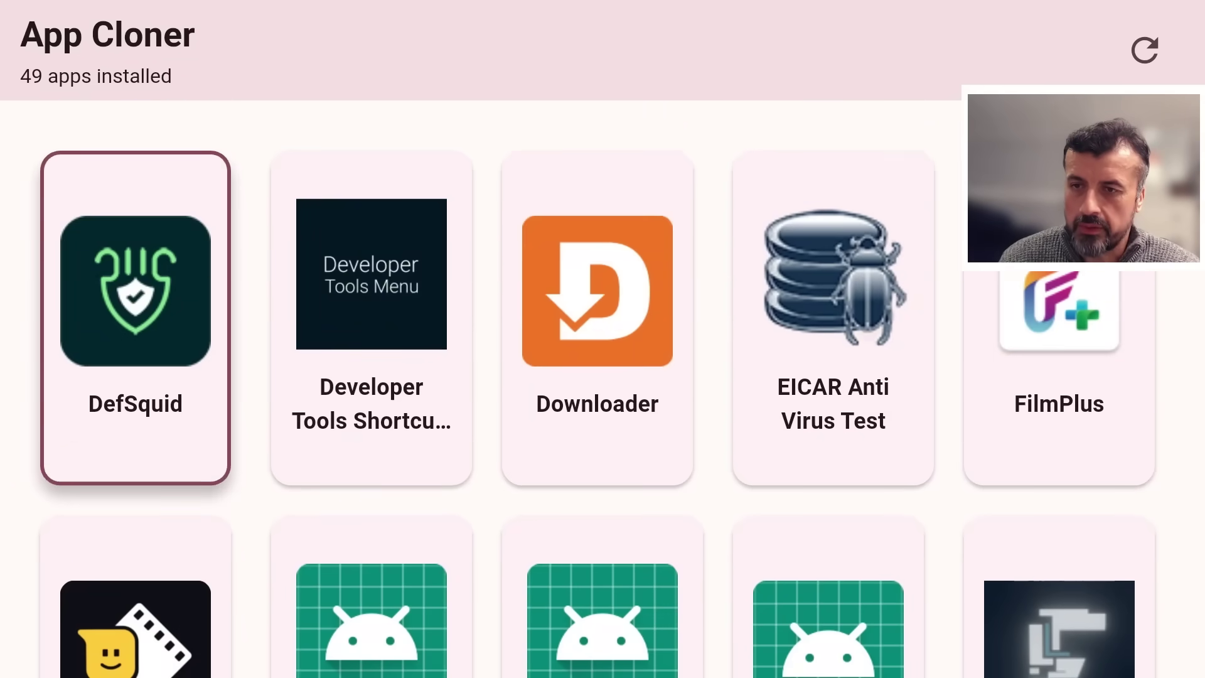
key("Right")
key("Right")
key("Right")
key("Right")
key("Return")
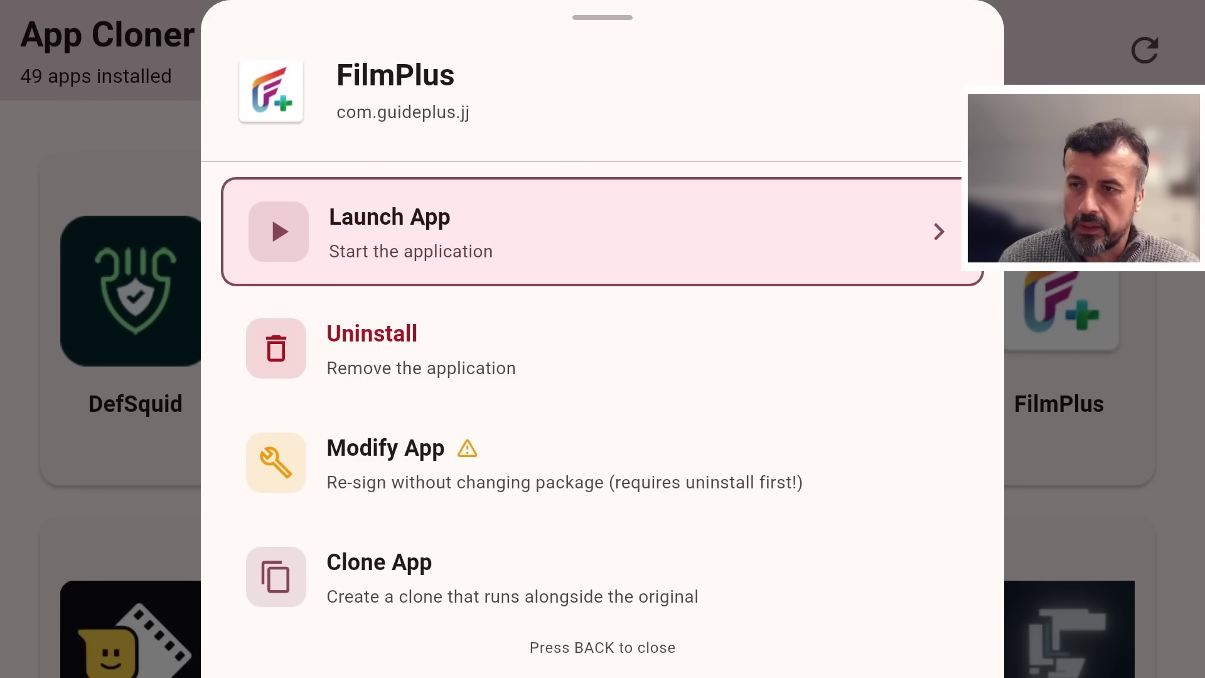
key("Down")
key("Down")
key("Down")
key("Escape")
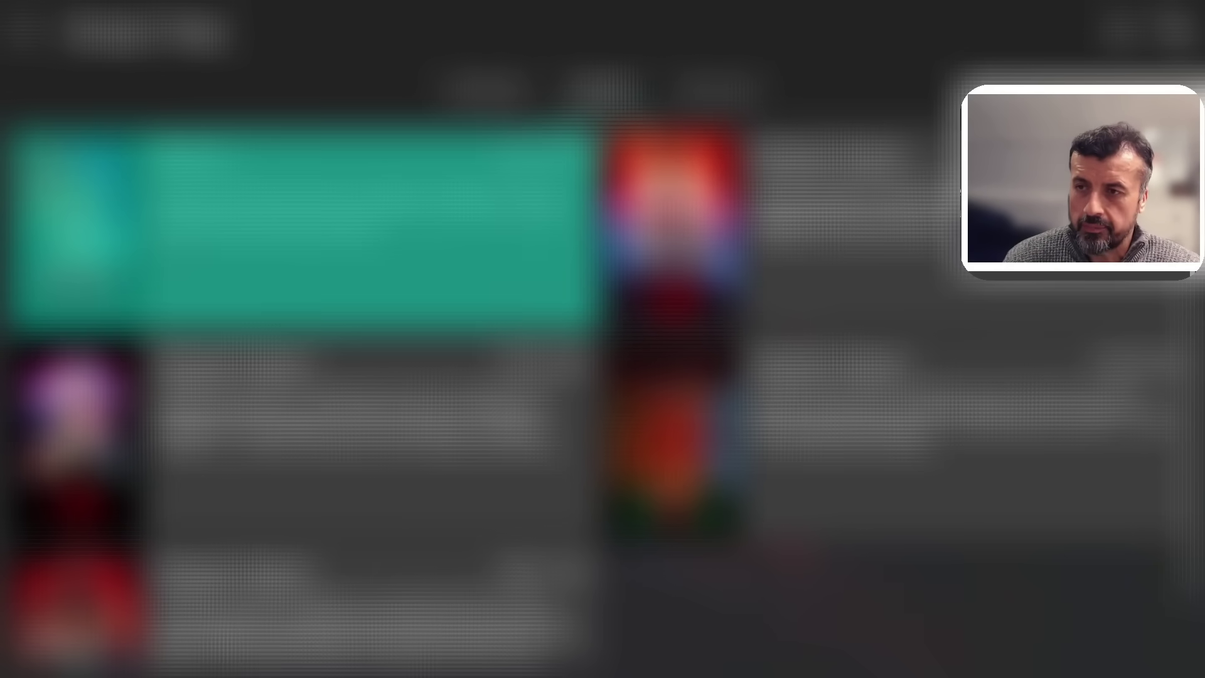
Move to the next card in FilmPlus, then head back toward the App Cloner tile.
left_click(754, 226)
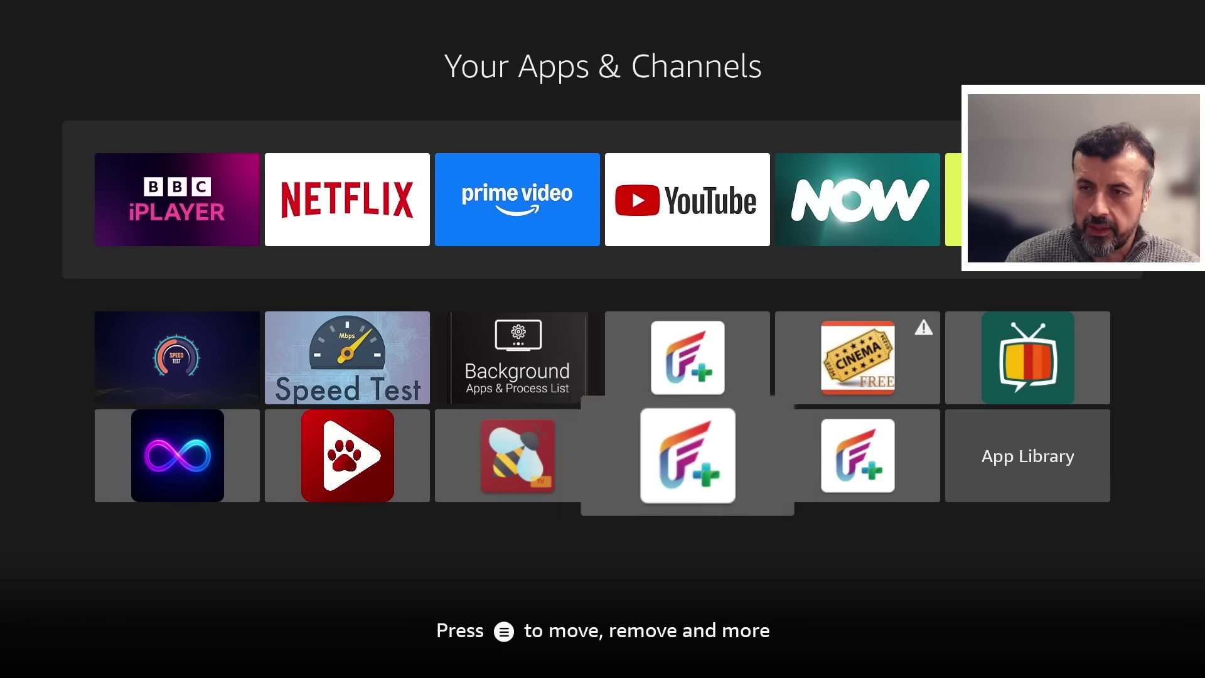
key("Left")
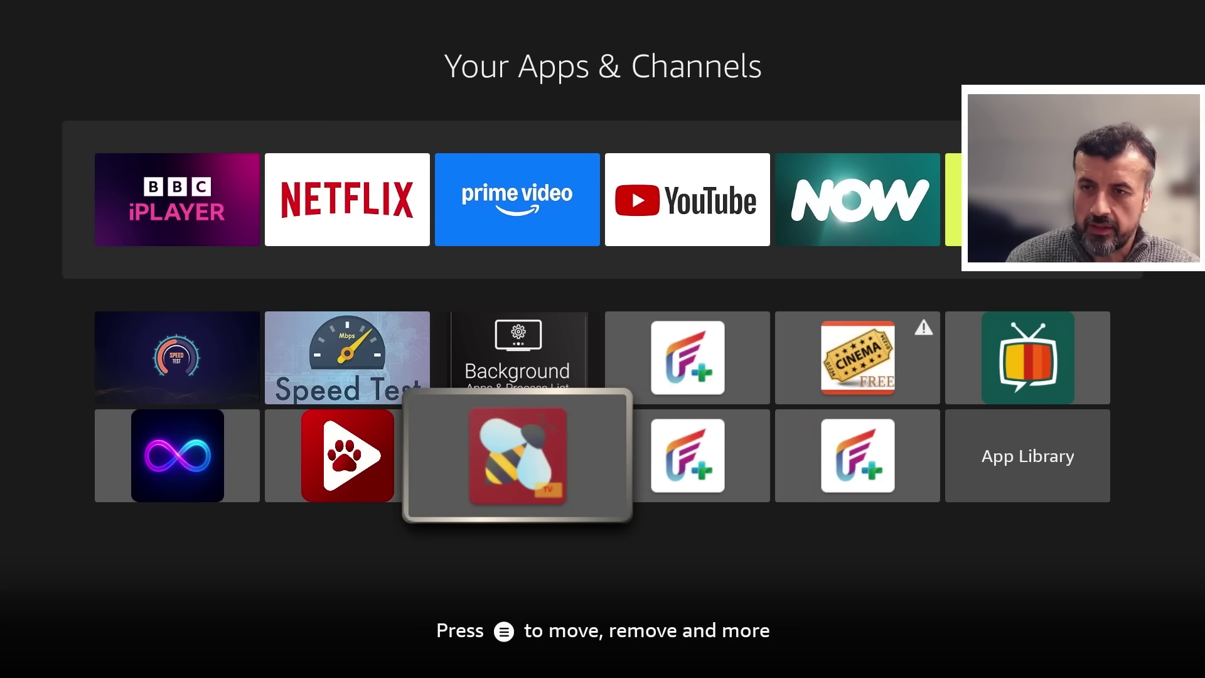
Launch App Cloner from the Your Apps & Channels page.
key("Left")
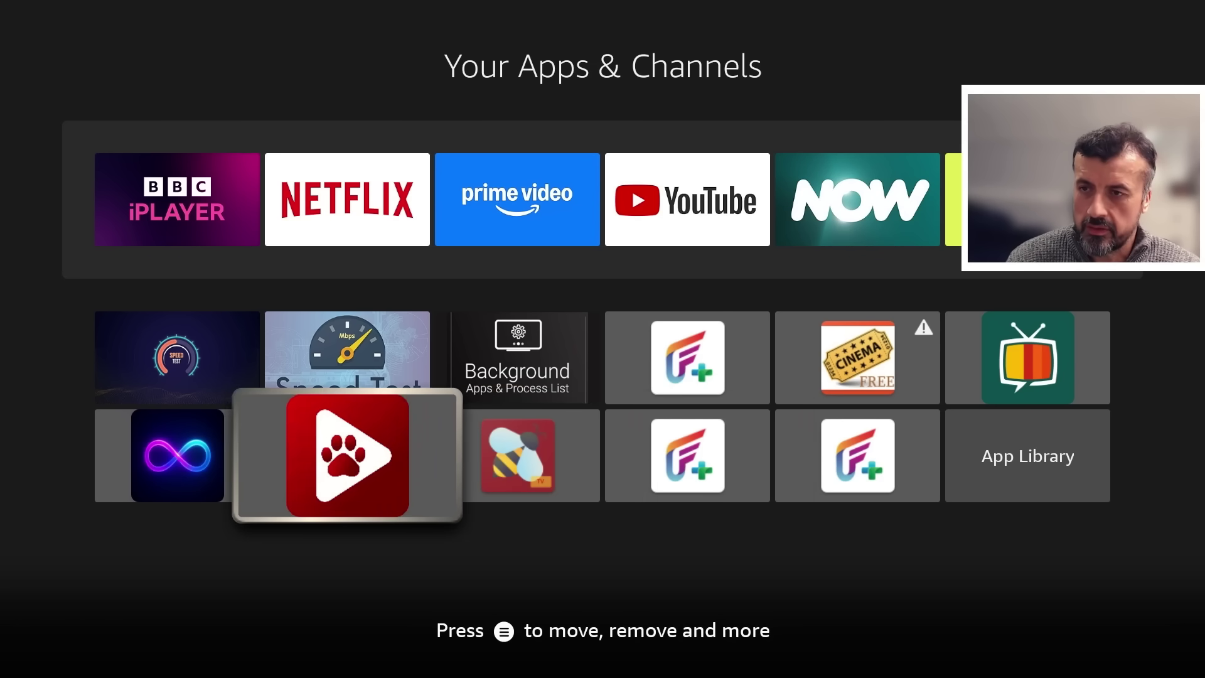
key("Left")
key("Return")
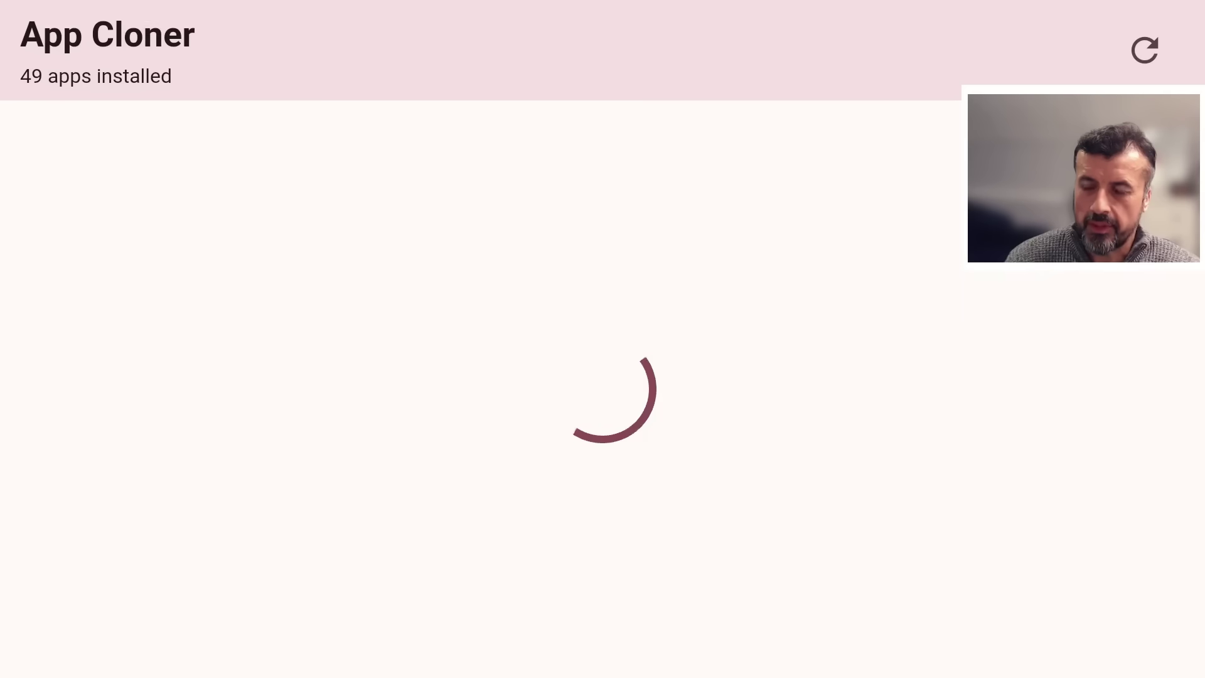
Re-sign CinemaHD - Stable without changing its package.
key("Right")
key("Right")
key("Right")
key("Right")
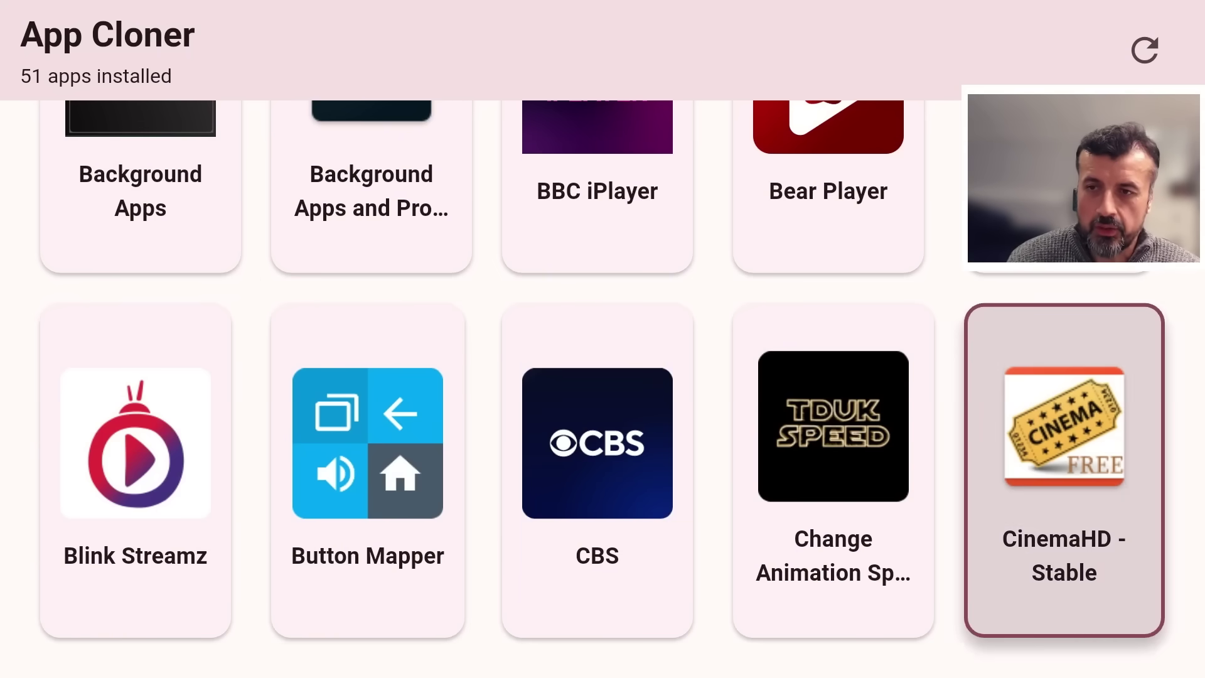
key("Return")
key("Down")
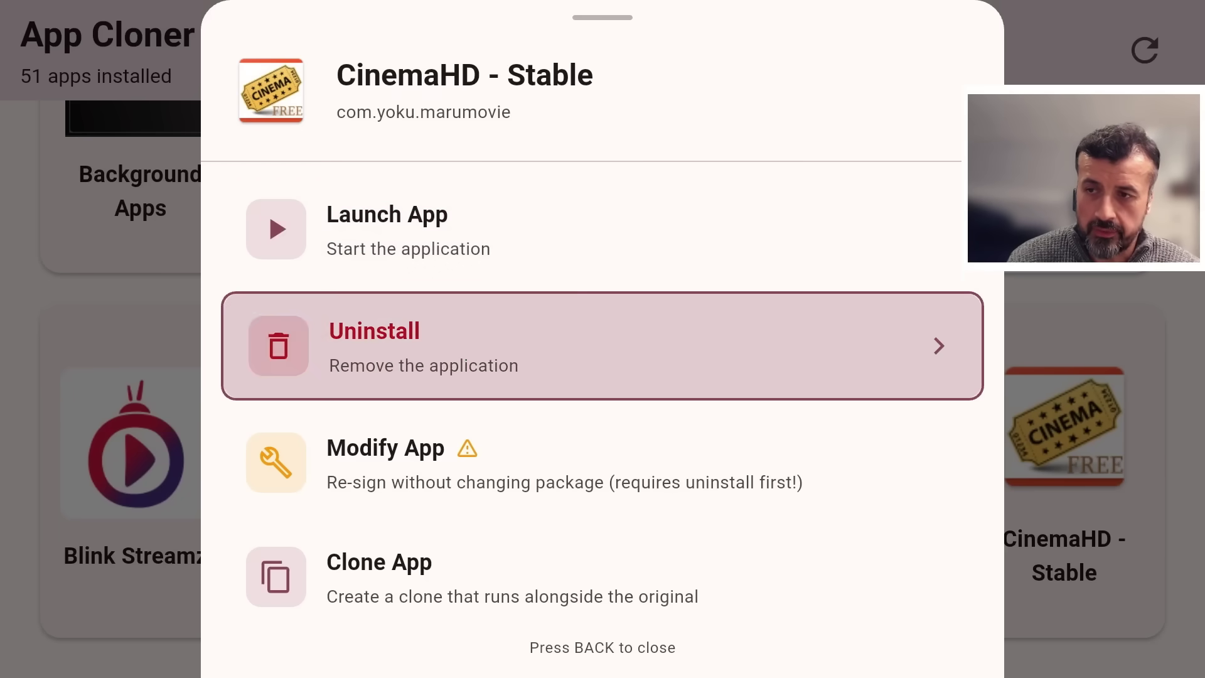
key("Down")
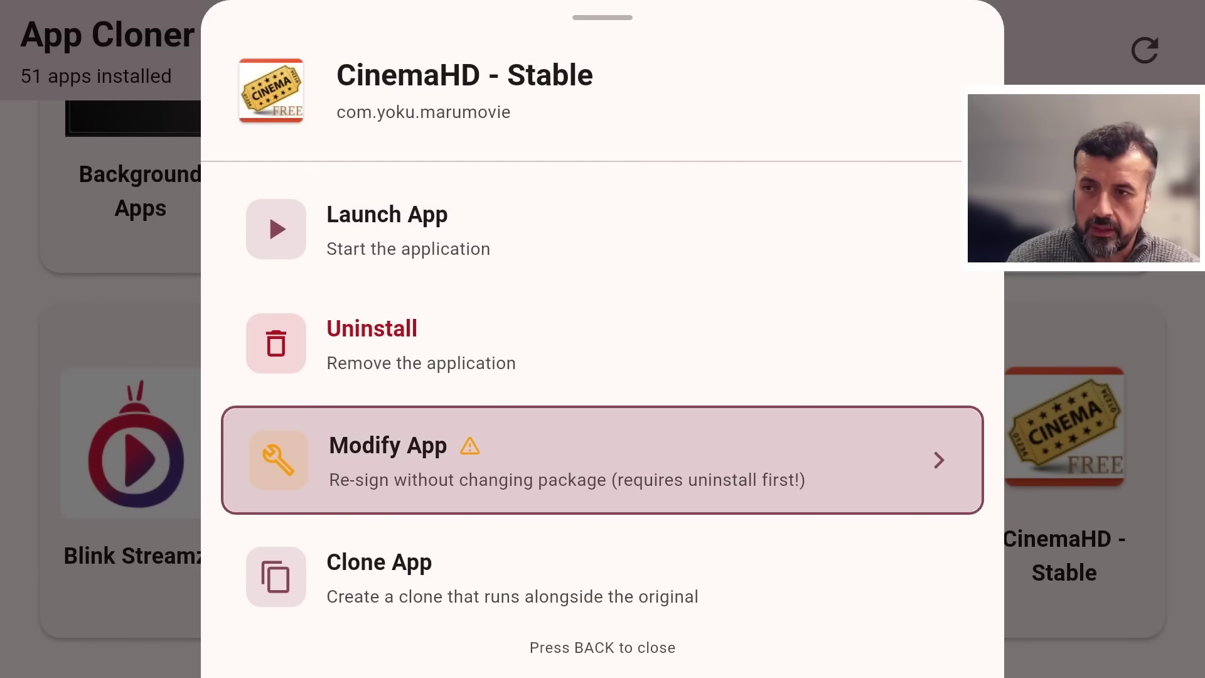
key("Return")
key("Return")
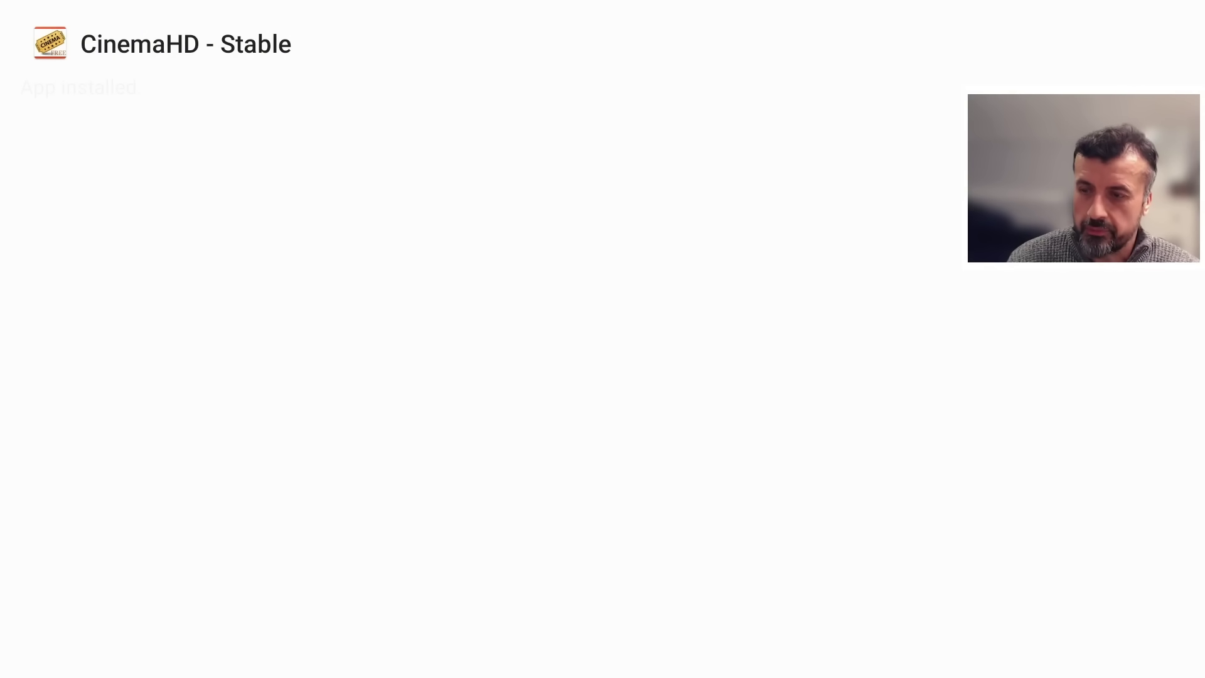
Browse the full Your Apps grid past the BeeTV tile, then return to Fire TV Home.
key("Home")
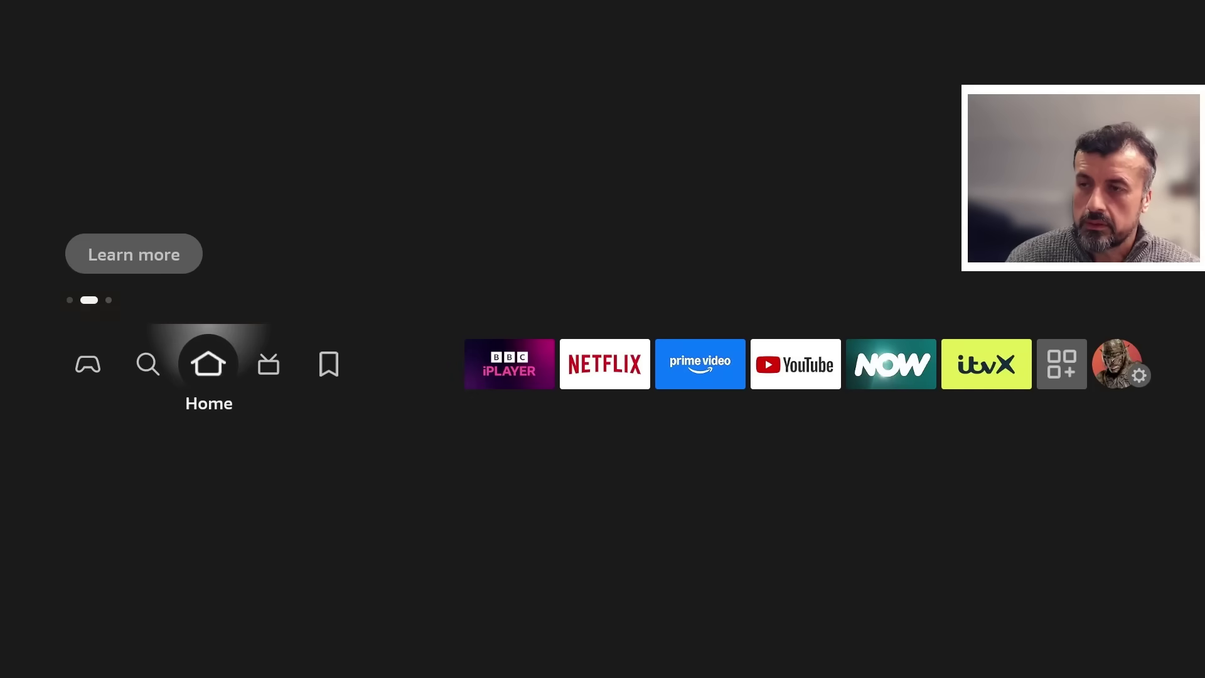
key("Left")
key("Left")
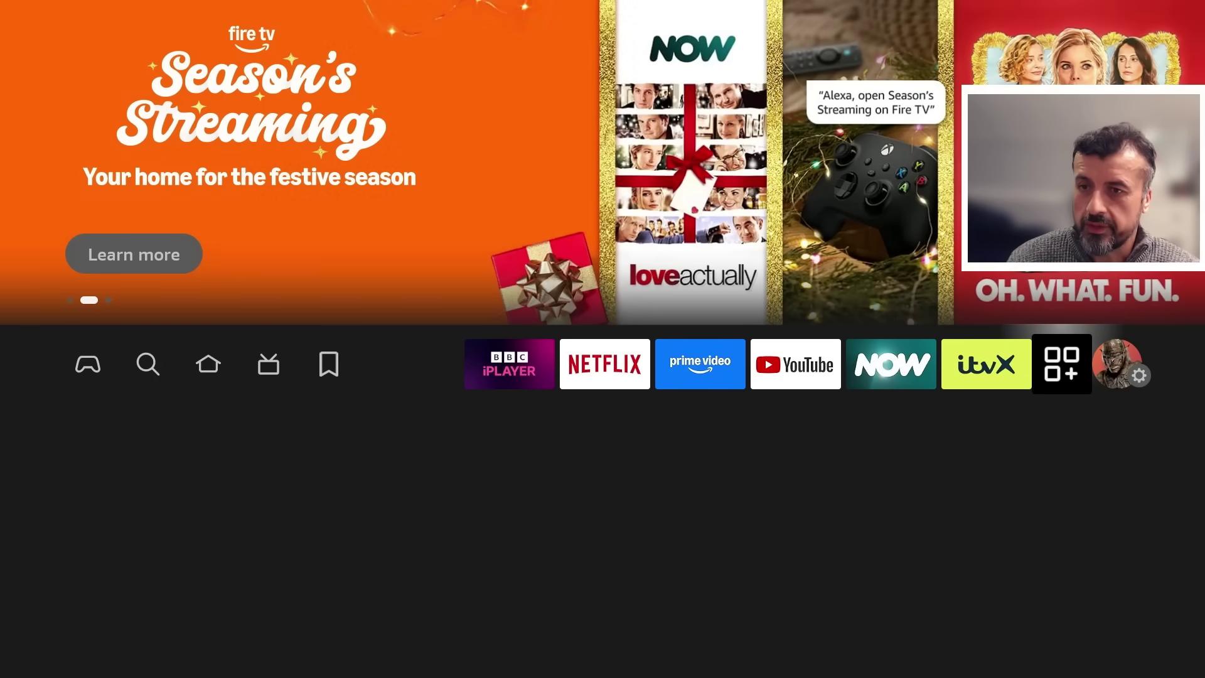
key("Return")
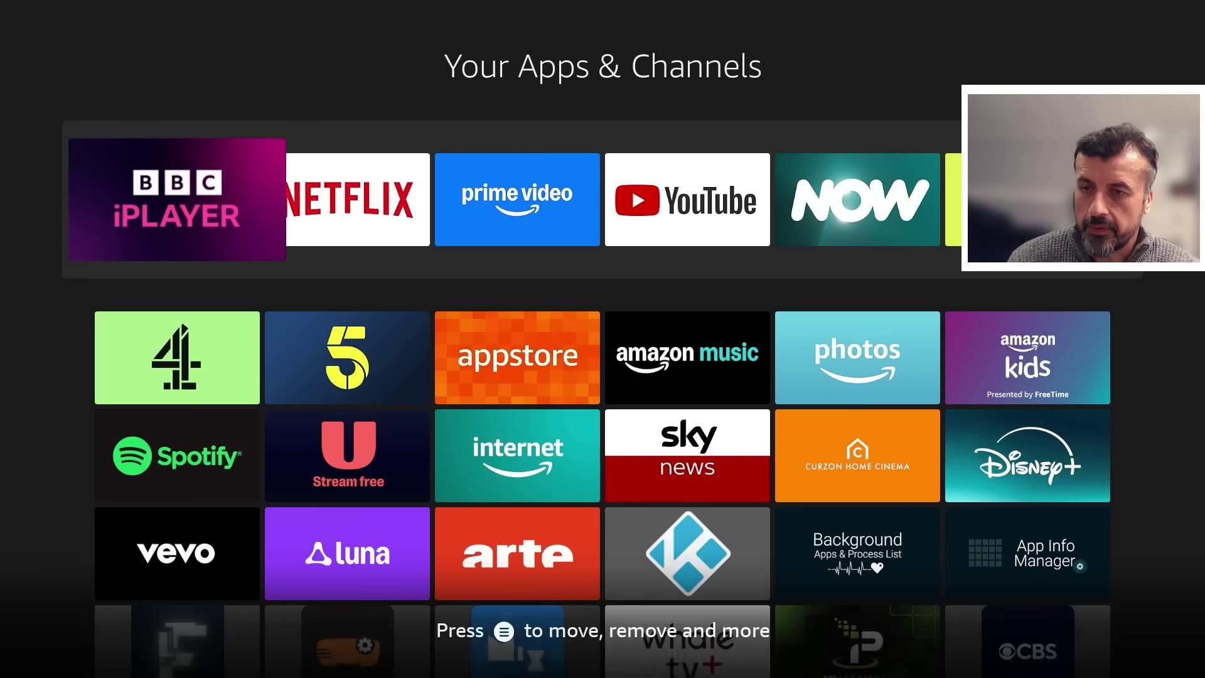
key("Down")
key("Down")
key("Down")
key("Down")
key("Down")
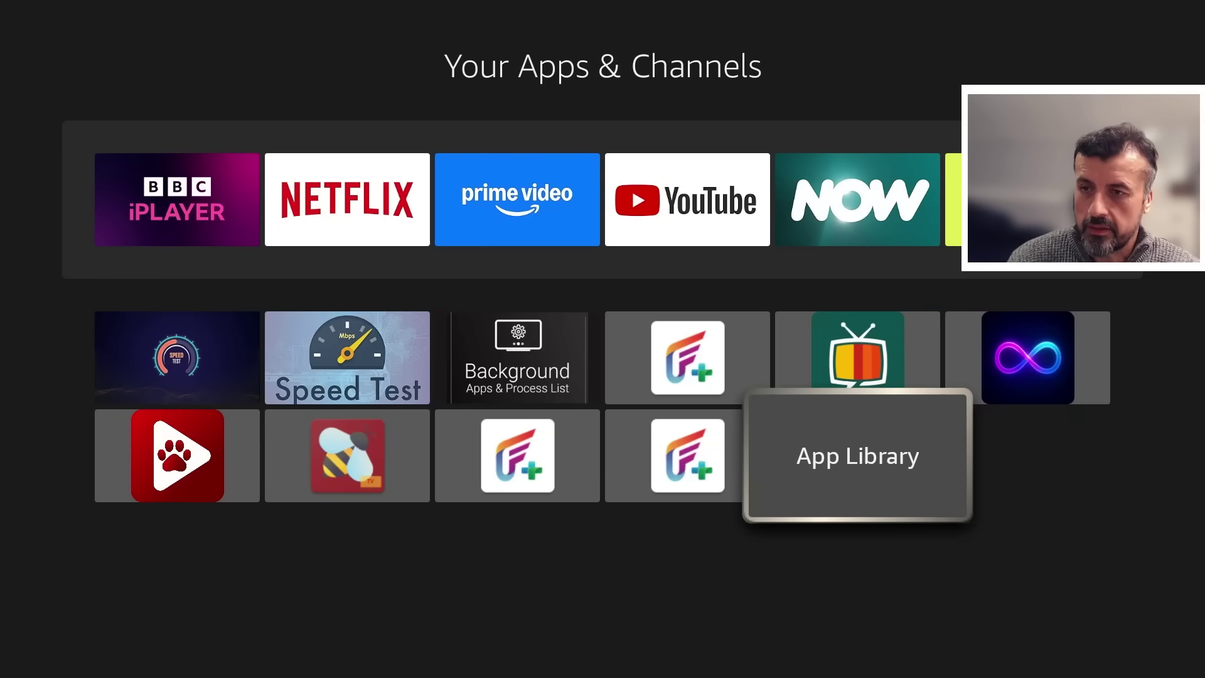
key("Left")
key("Left")
key("Left")
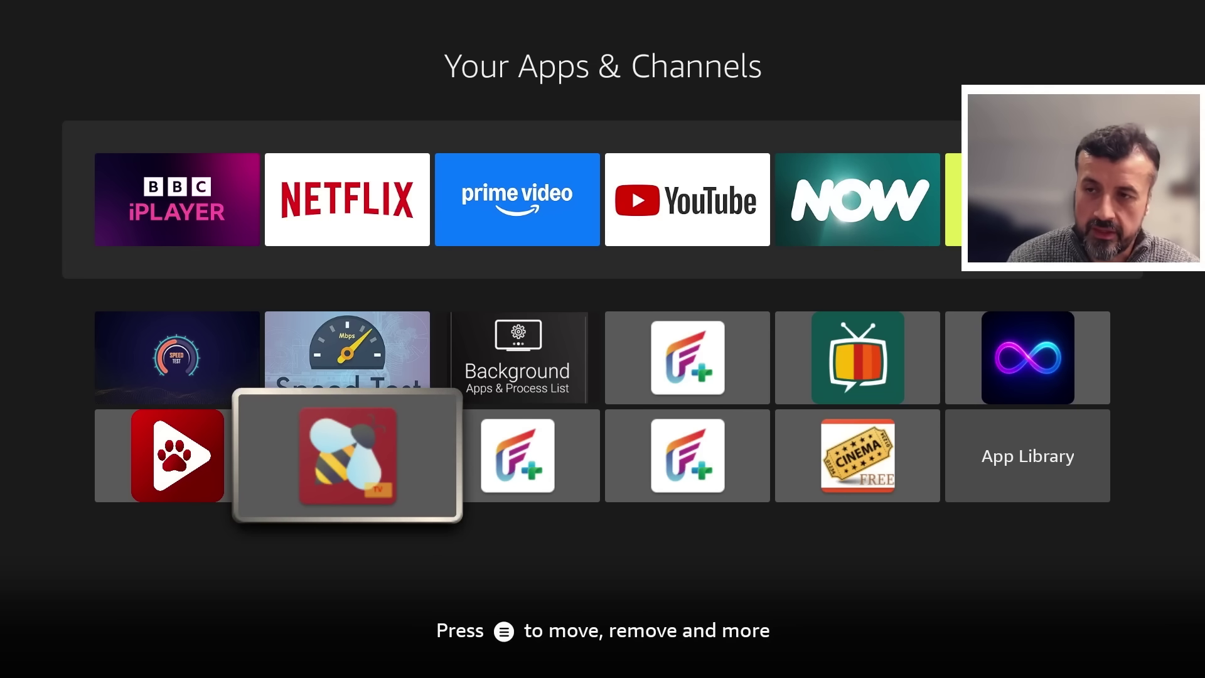
key("Up")
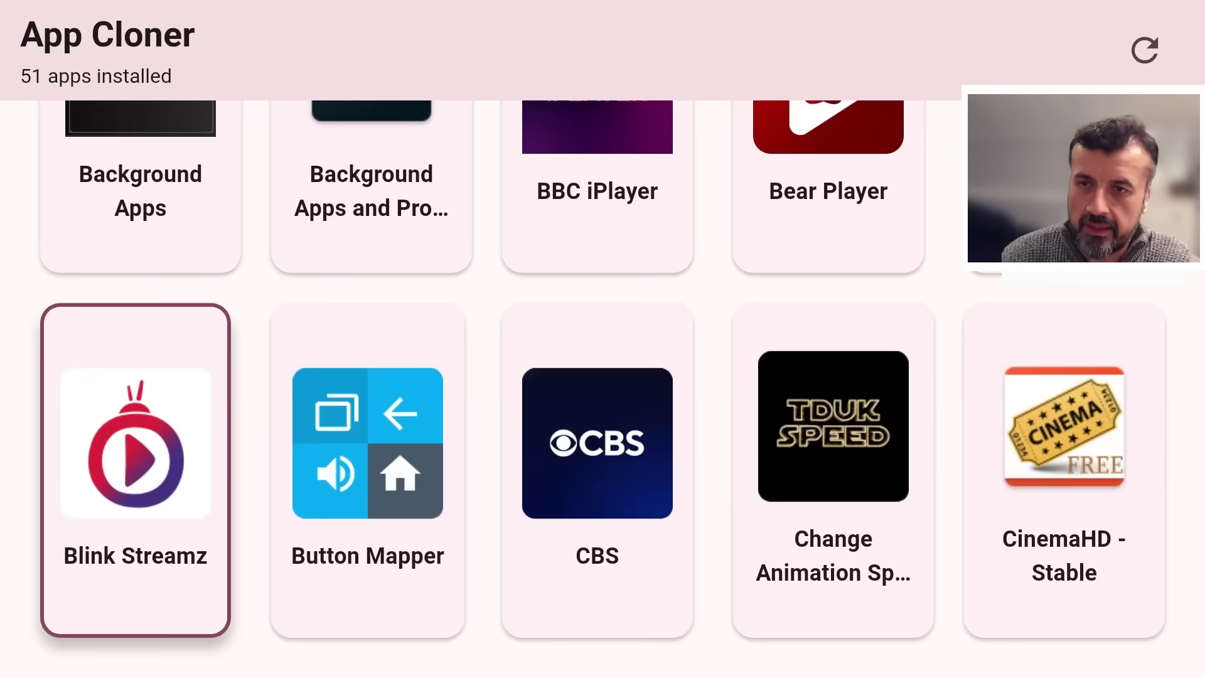
key("Down")
key("Down")
key("Down")
key("Down")
key("Down")
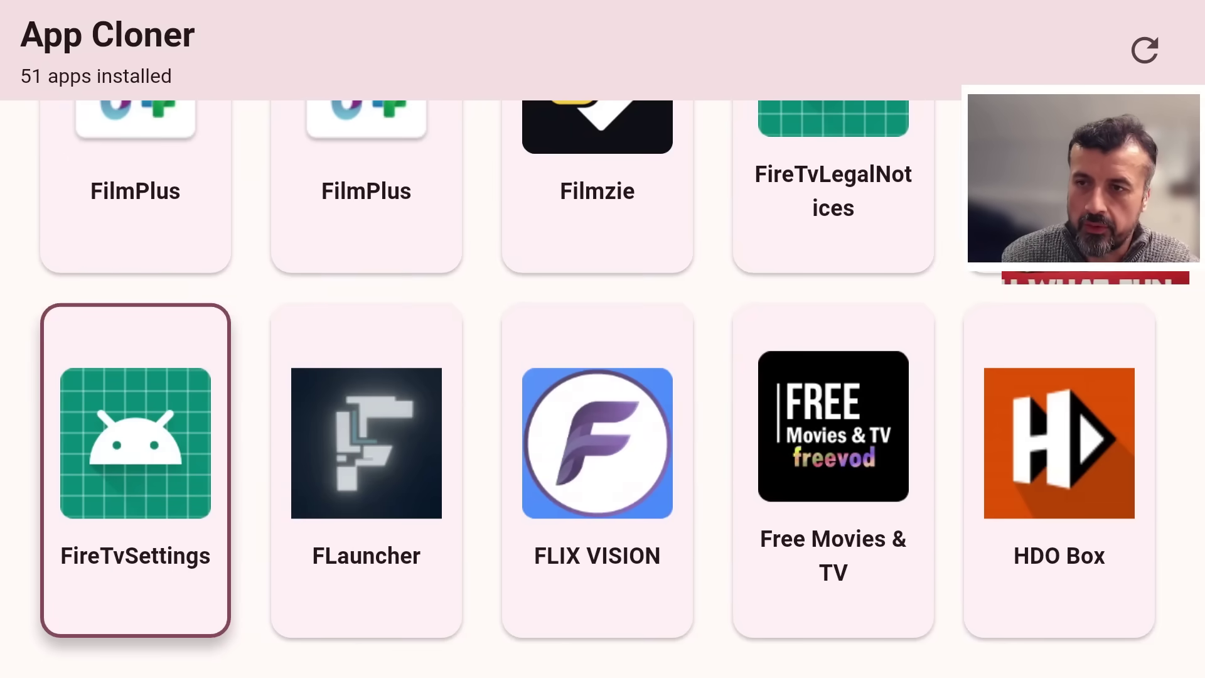
key("Home")
Launch Downloader from the recently used apps and start entering a short code.
key("Down")
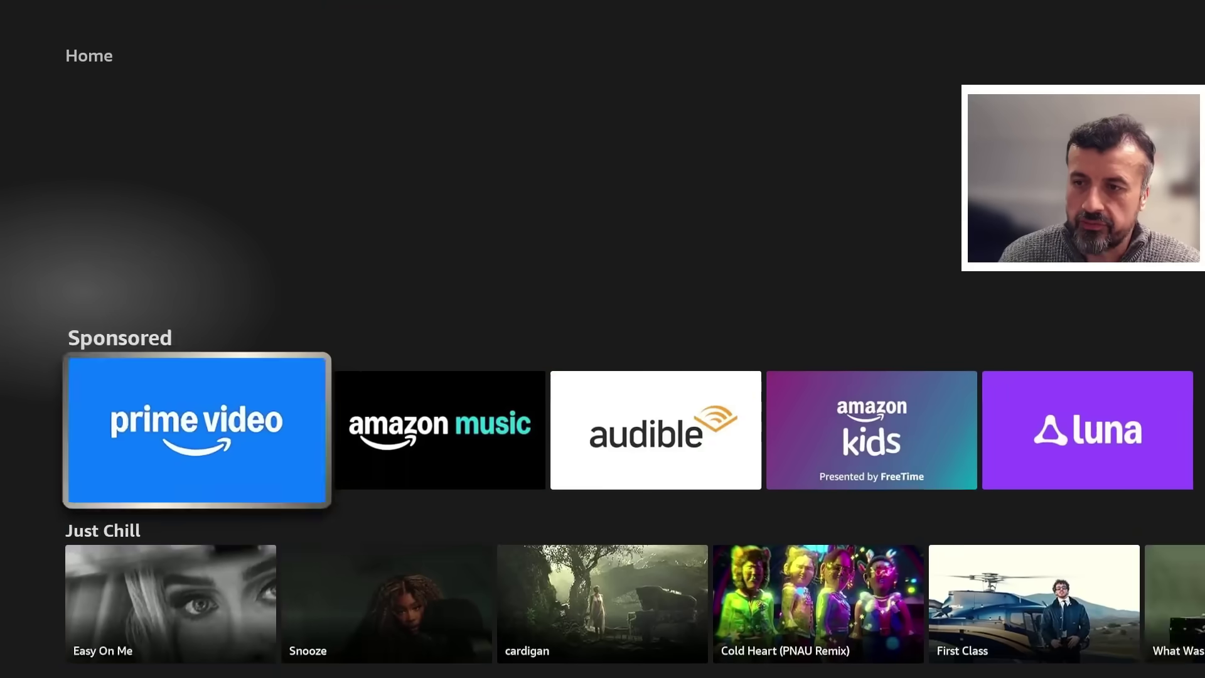
key("Down")
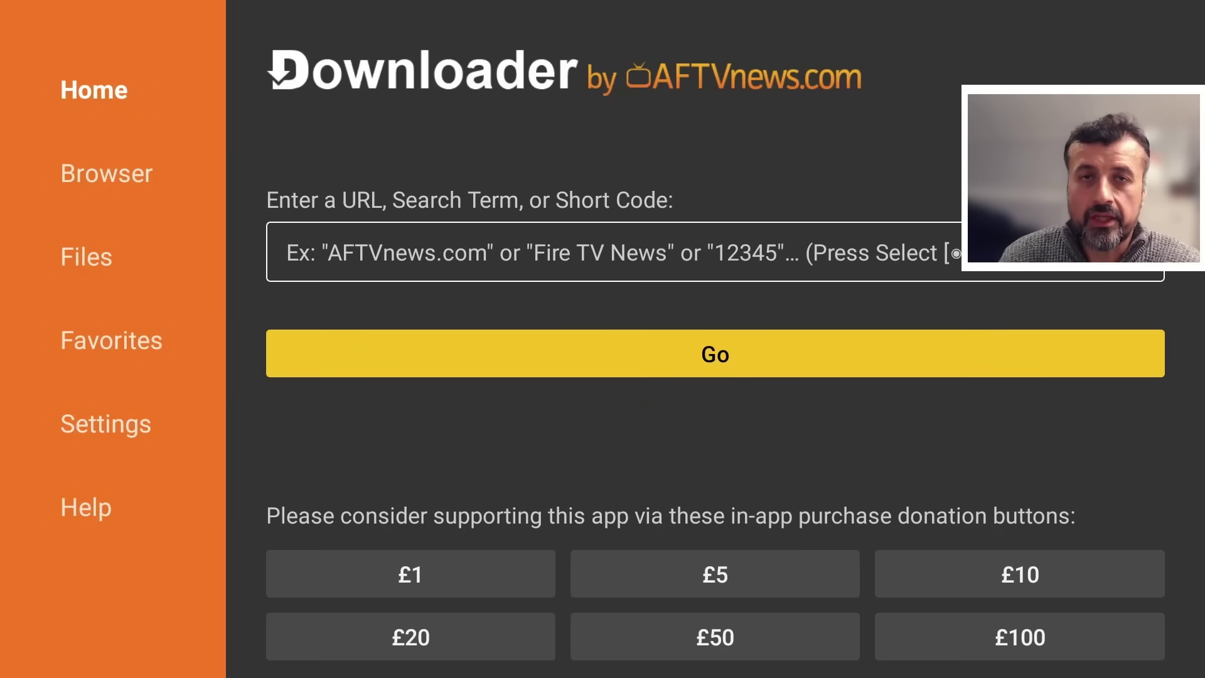
key("Down")
key("Up")
key("Up")
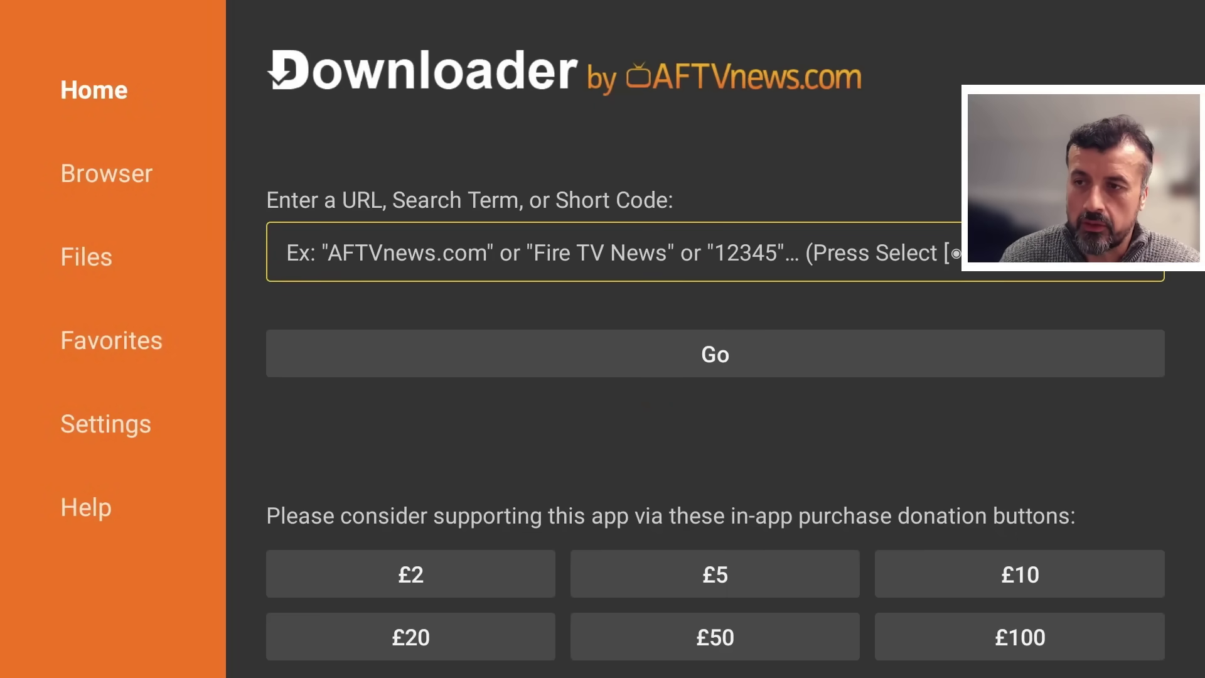
key("Return")
Enter short code 53402 on the on-screen keyboard and submit it to load its page.
key("Up")
key("Right")
key("Right")
key("Right")
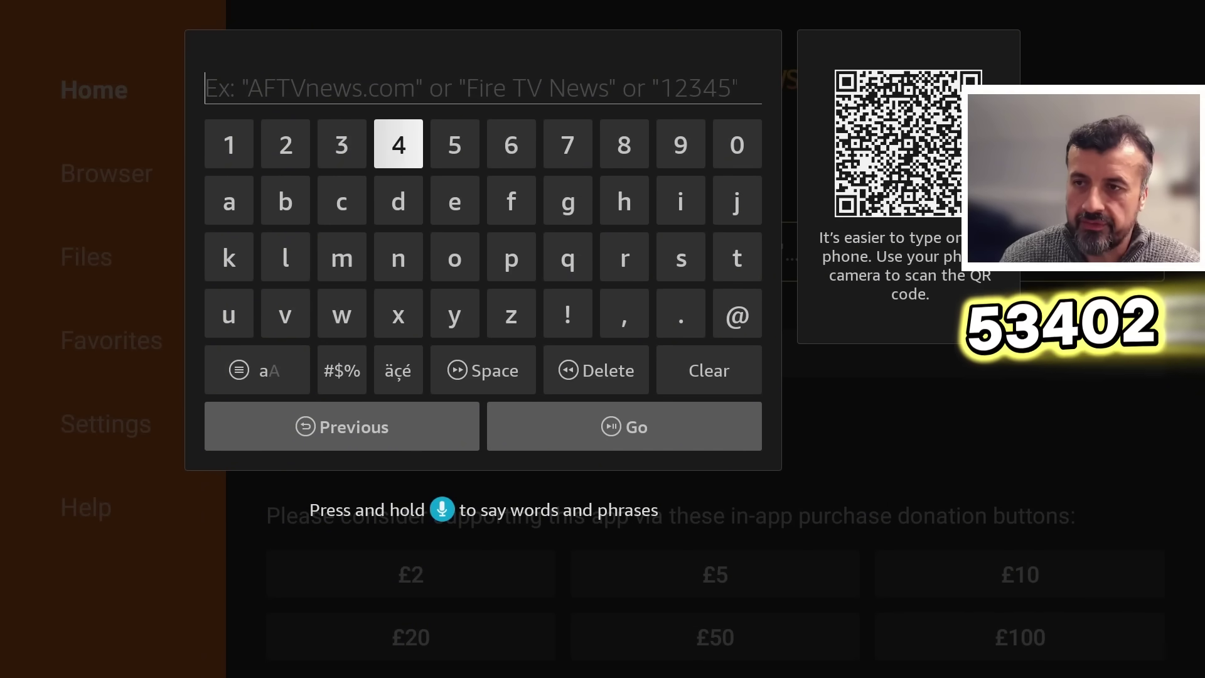
key("Right")
key("Return")
key("Left")
key("Left")
key("Return")
key("Right")
key("Return")
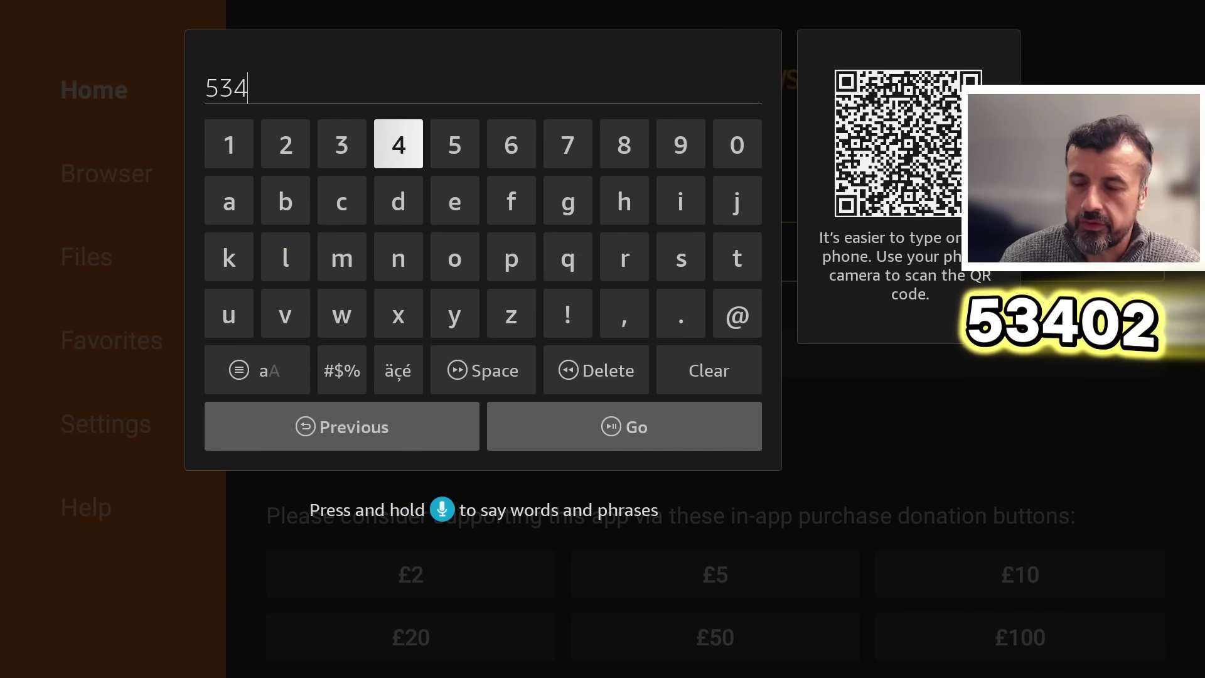
type("02")
key("Down")
key("Down")
key("Down")
key("Left")
key("Left")
key("Down")
key("Down")
key("Right")
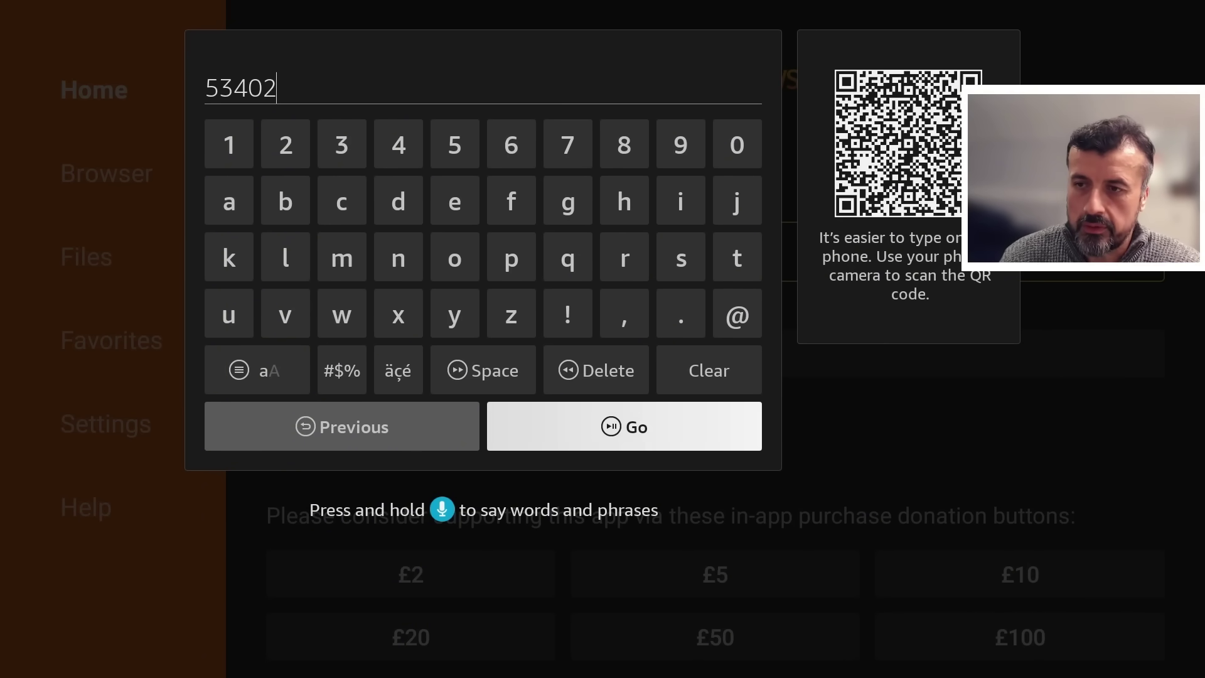
key("Return")
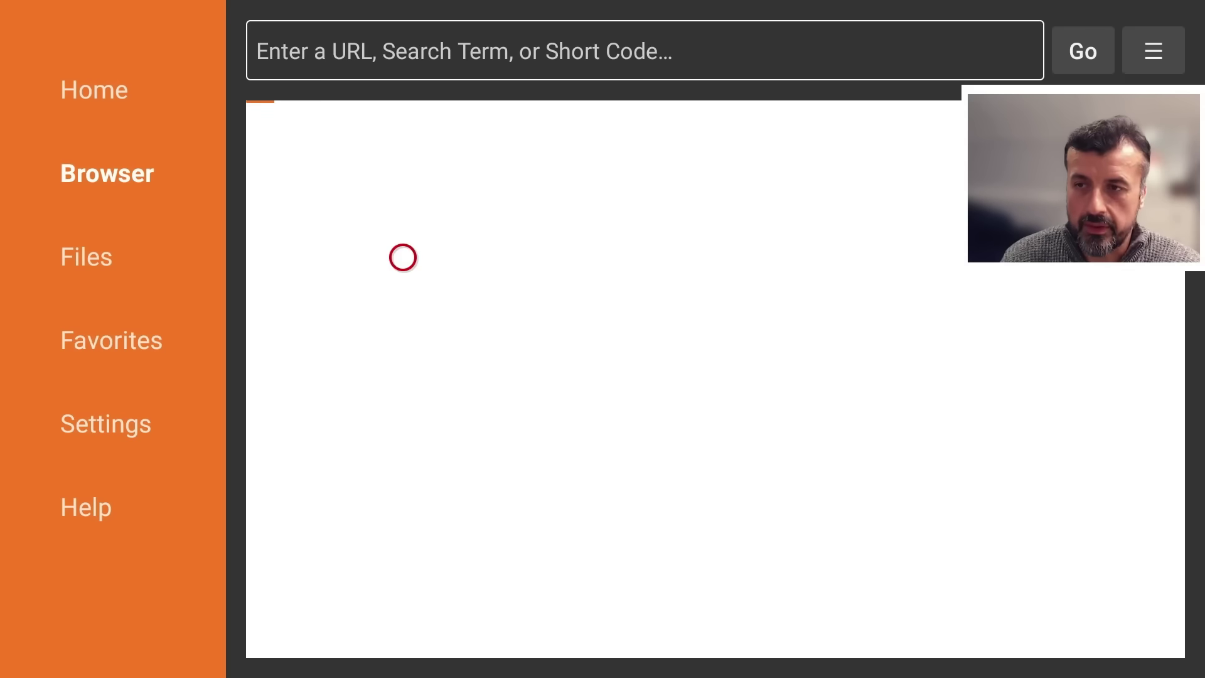
From the site's Tutorials list, open the 'APP Cloner (Latest December Version)' download page.
left_click(291, 415)
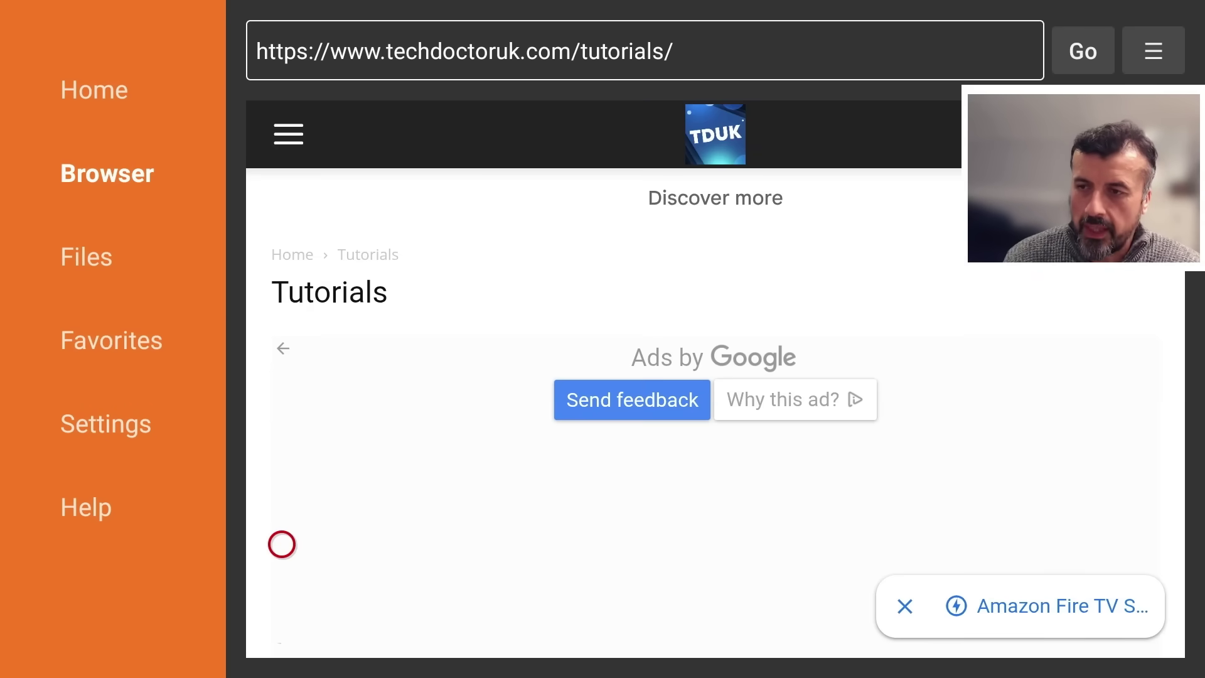
scroll(280, 634, "down", 6)
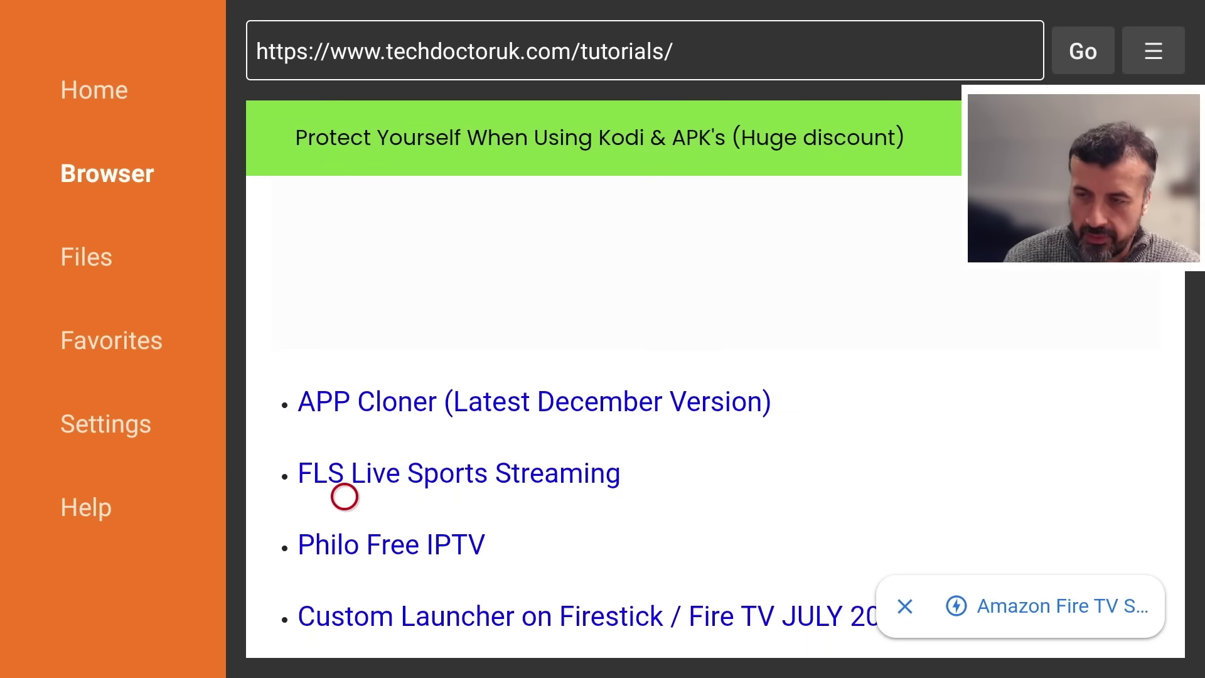
left_click(398, 402)
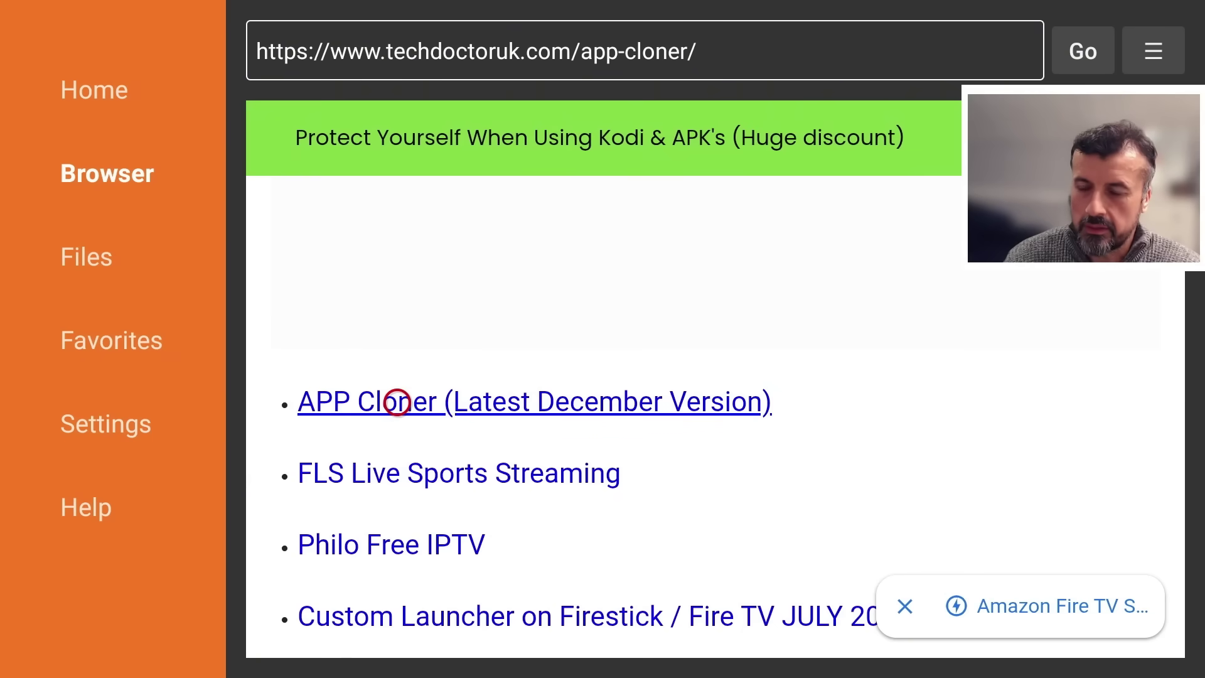
scroll(397, 632, "down", 10)
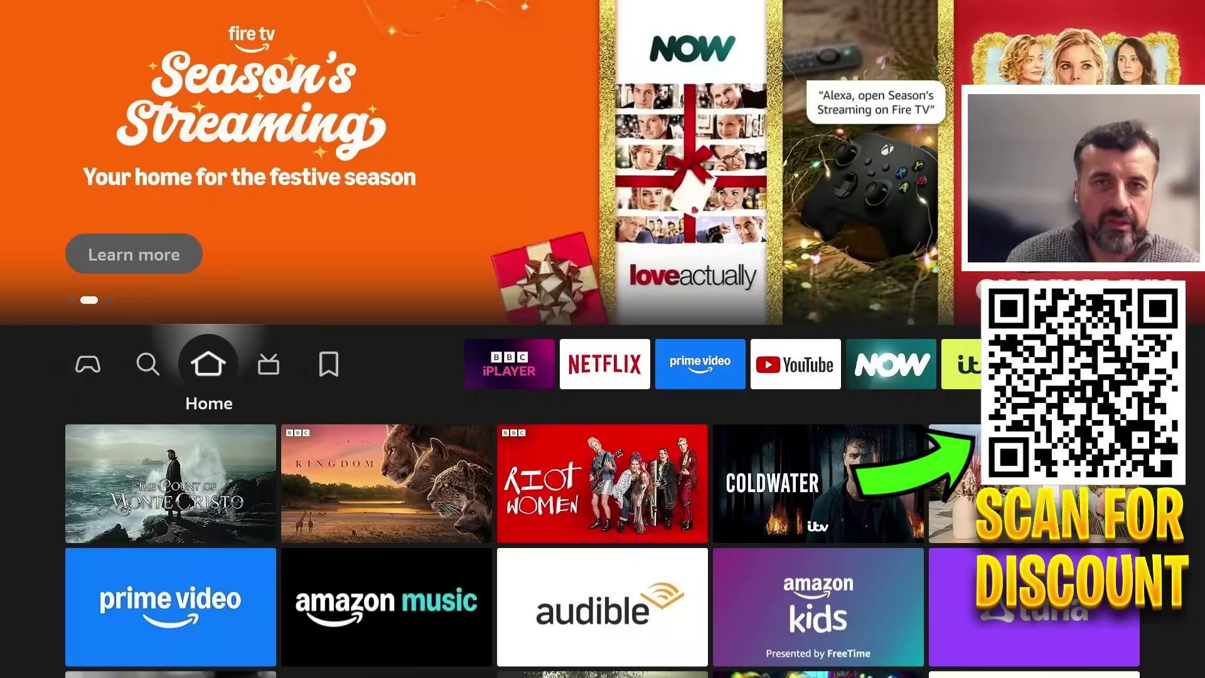
Move along the Recently used apps row until IPVanish VPN is focused.
key("Down")
key("Down")
key("Down")
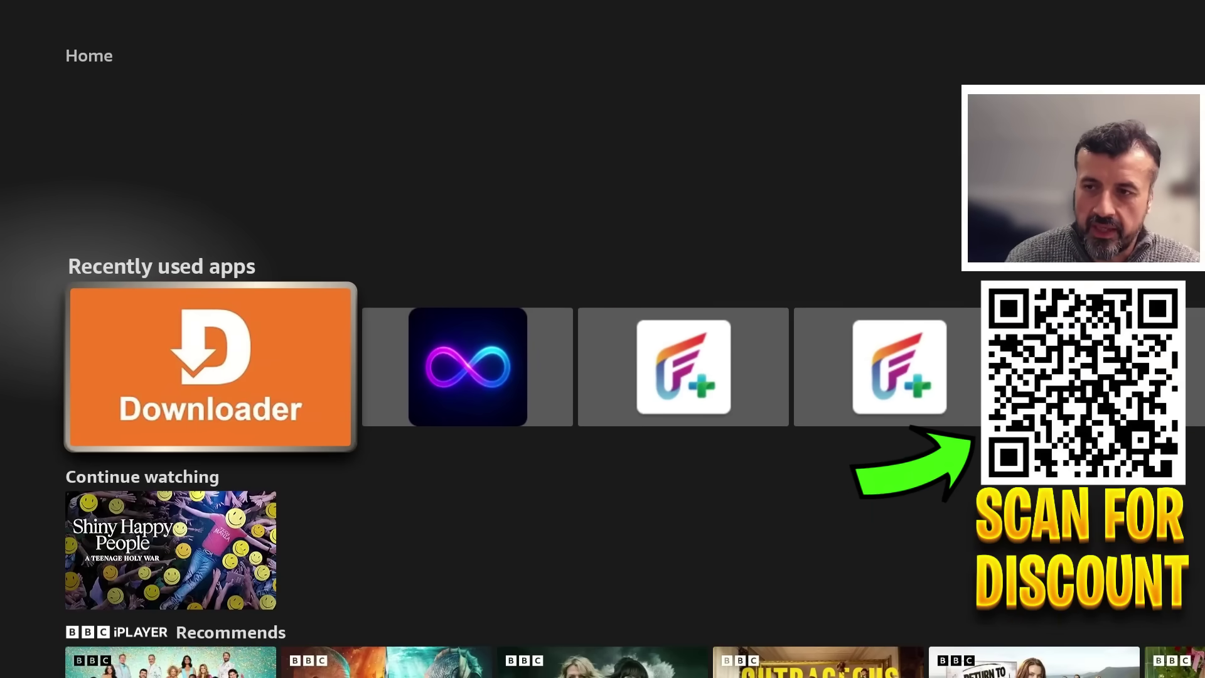
key("Right")
key("Right")
key("Right")
key("Right")
key("Right")
key("Right")
key("Right")
key("Right")
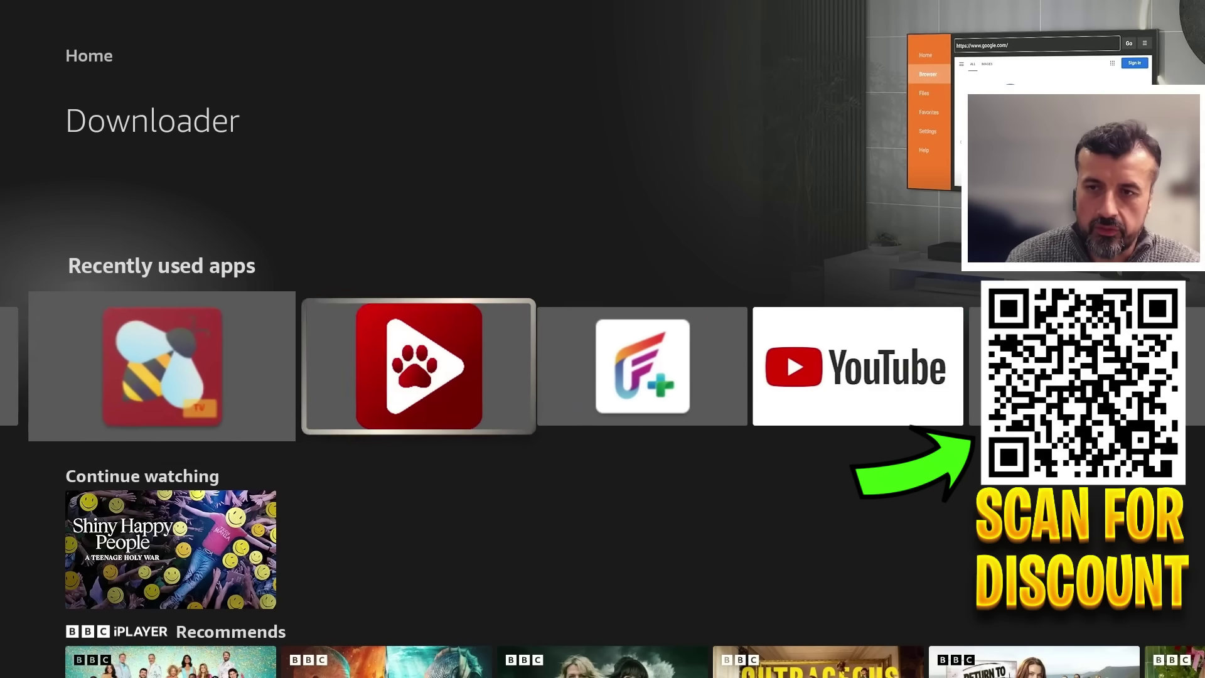
key("Right")
key("Right")
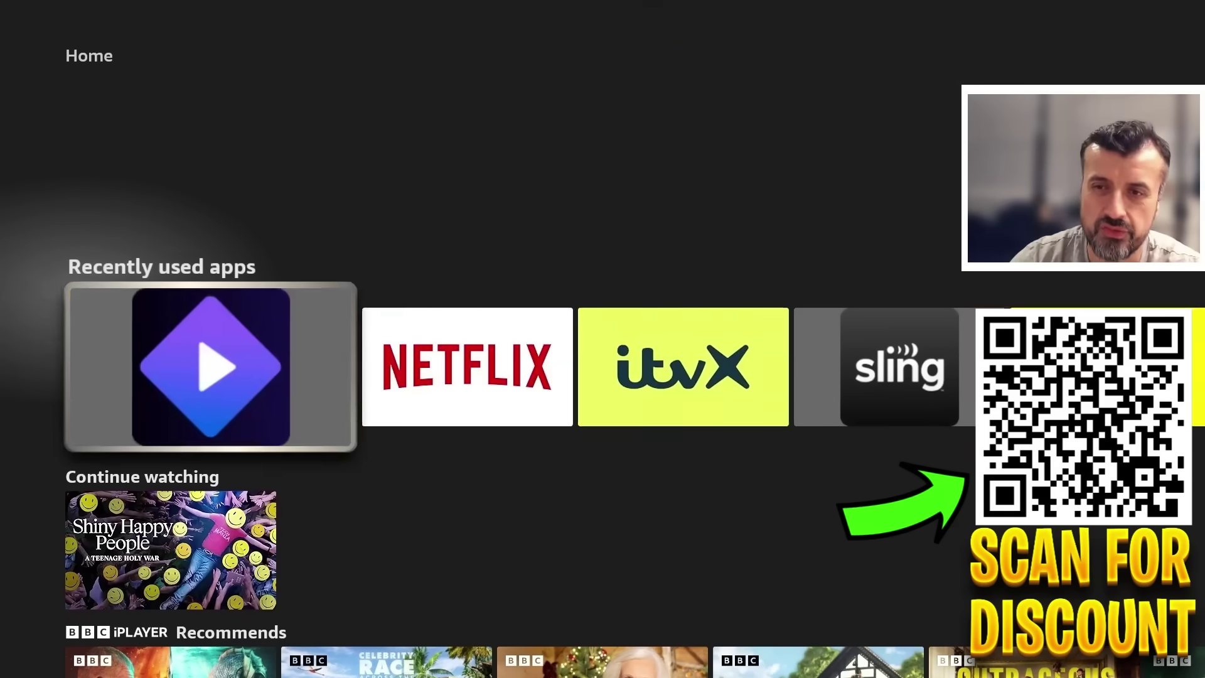
key("Right")
key("Right")
key("Right")
key("Right")
key("Right")
key("Right")
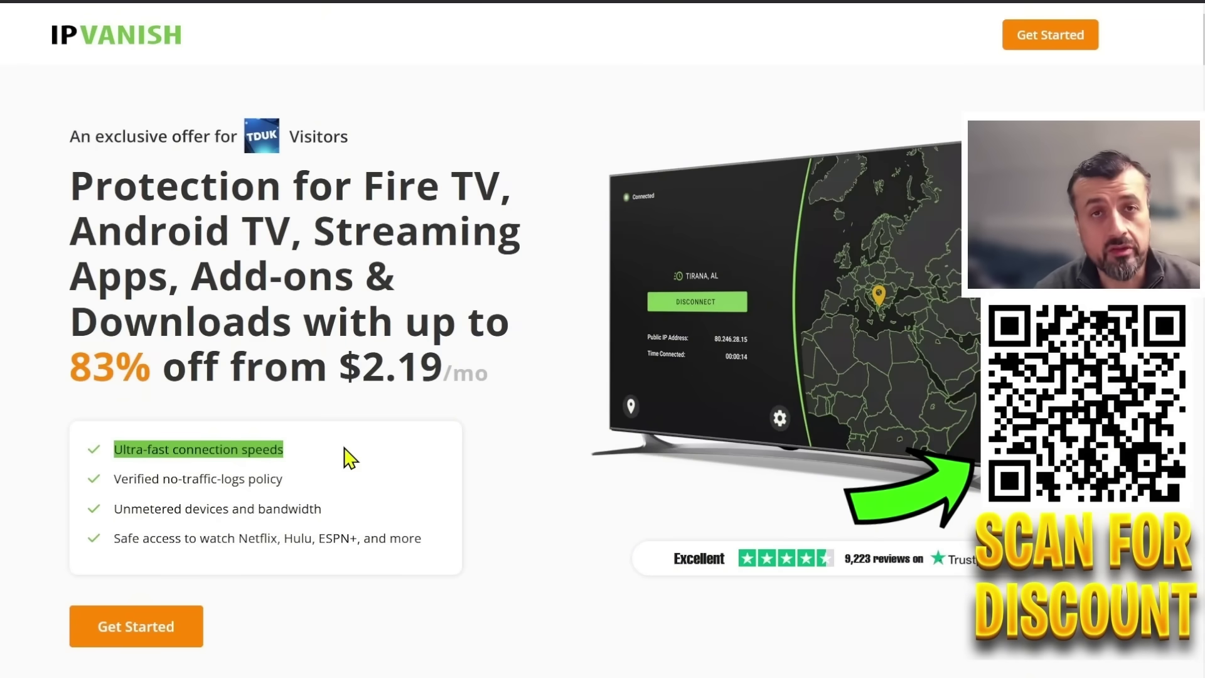
Highlight the $2.19/mo price and scroll to the Monthly, 2-Year and Yearly plan cards.
left_click(286, 482)
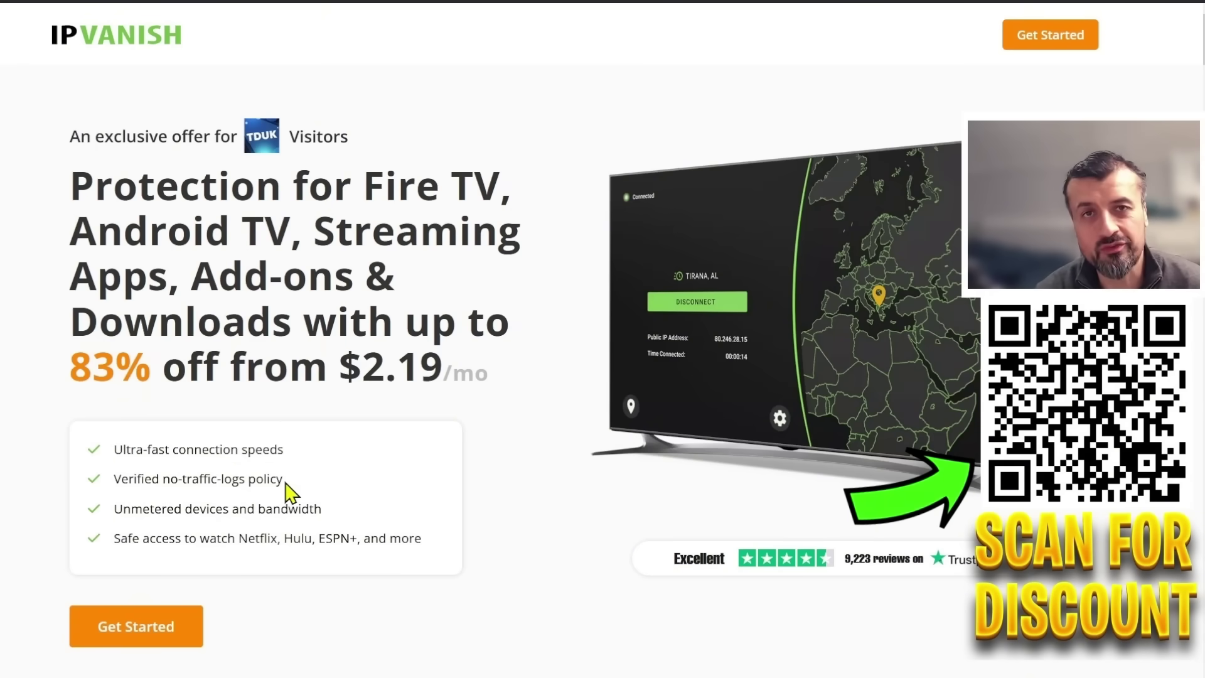
left_click_drag(342, 374, 478, 371)
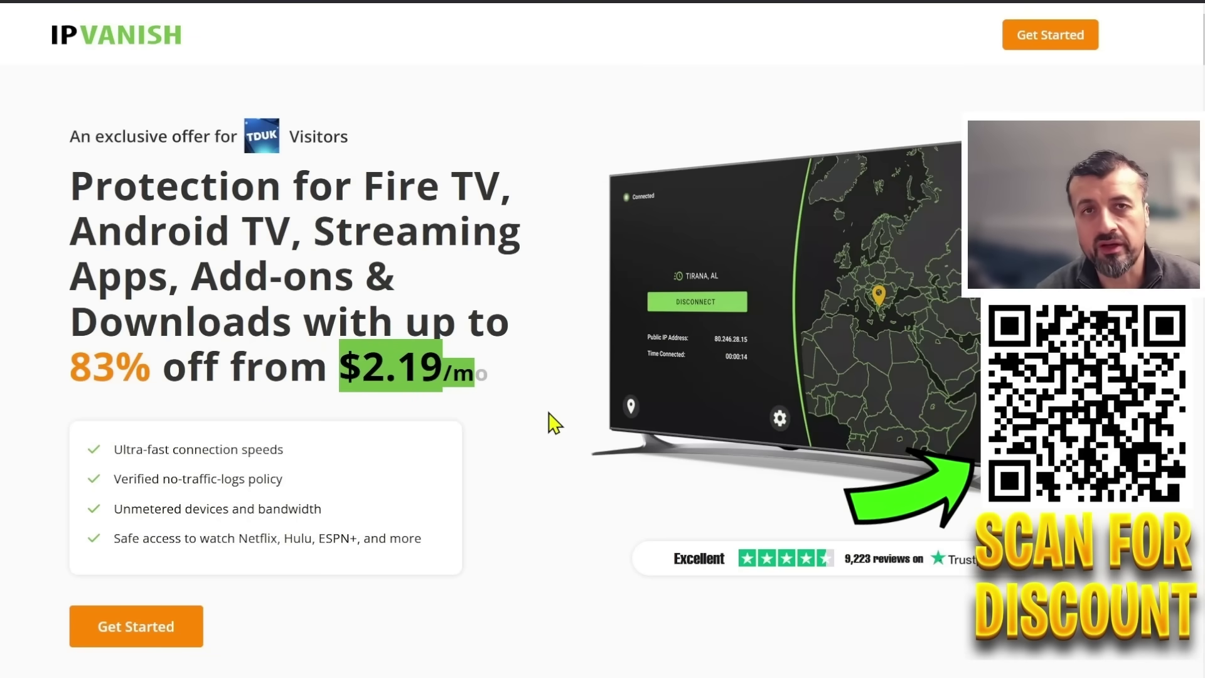
scroll(549, 414, "down", 7)
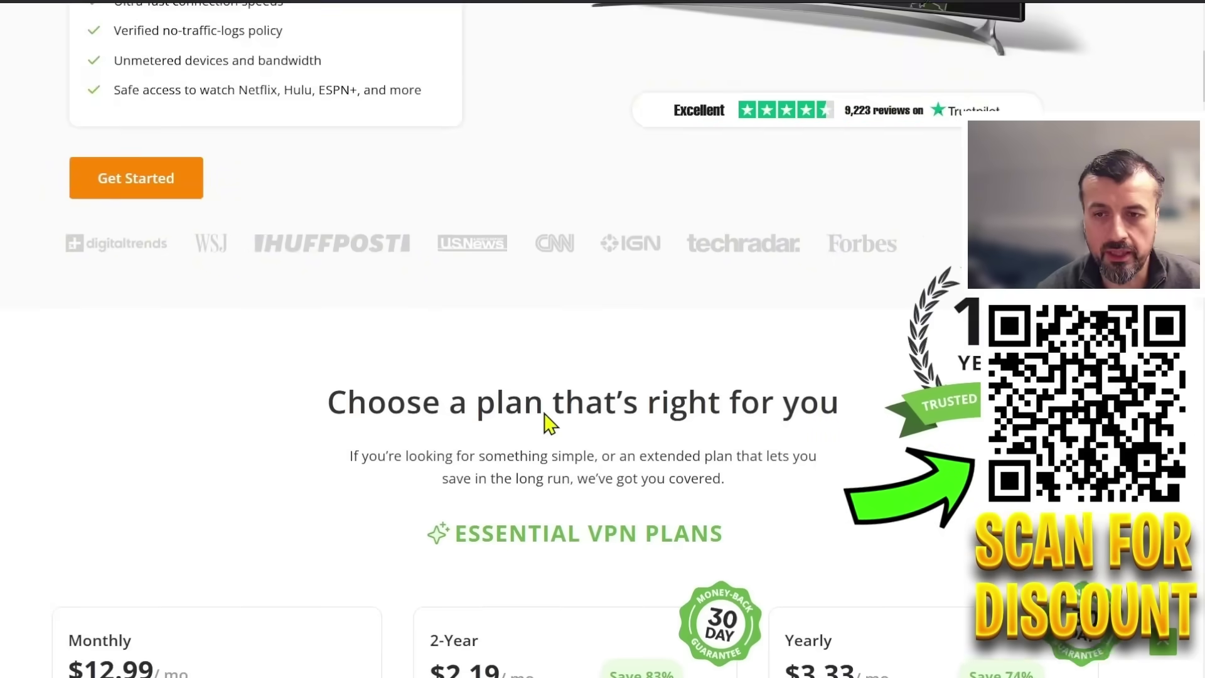
scroll(547, 420, "down", 3)
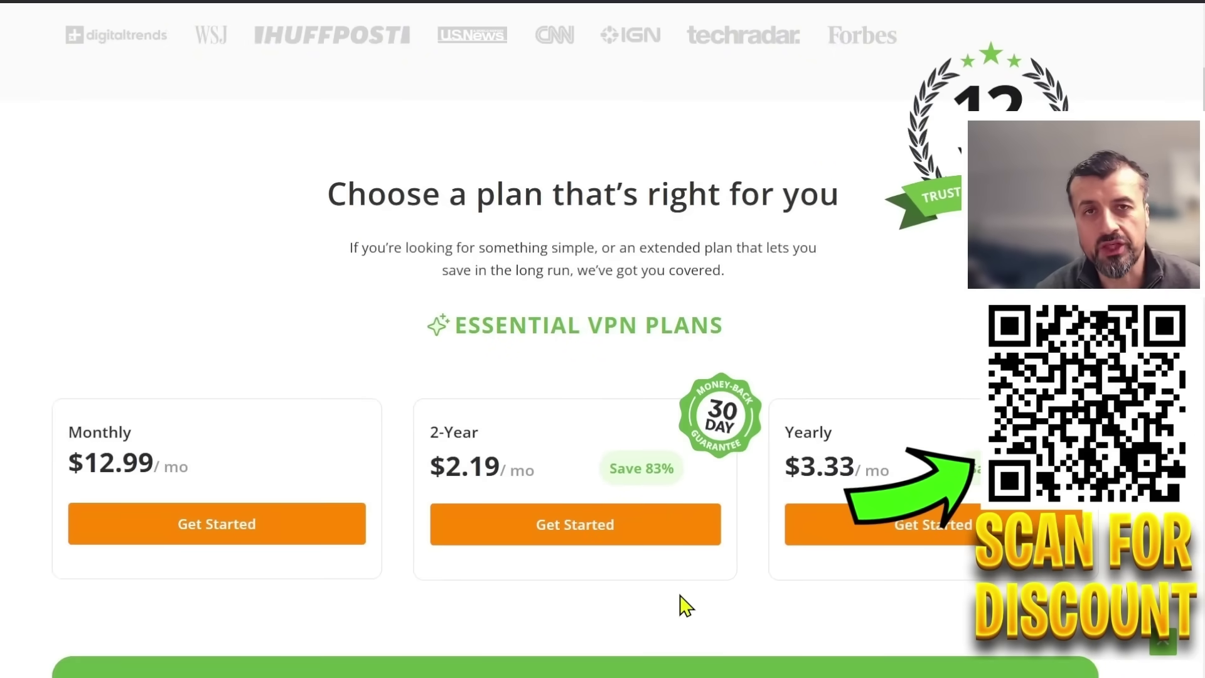